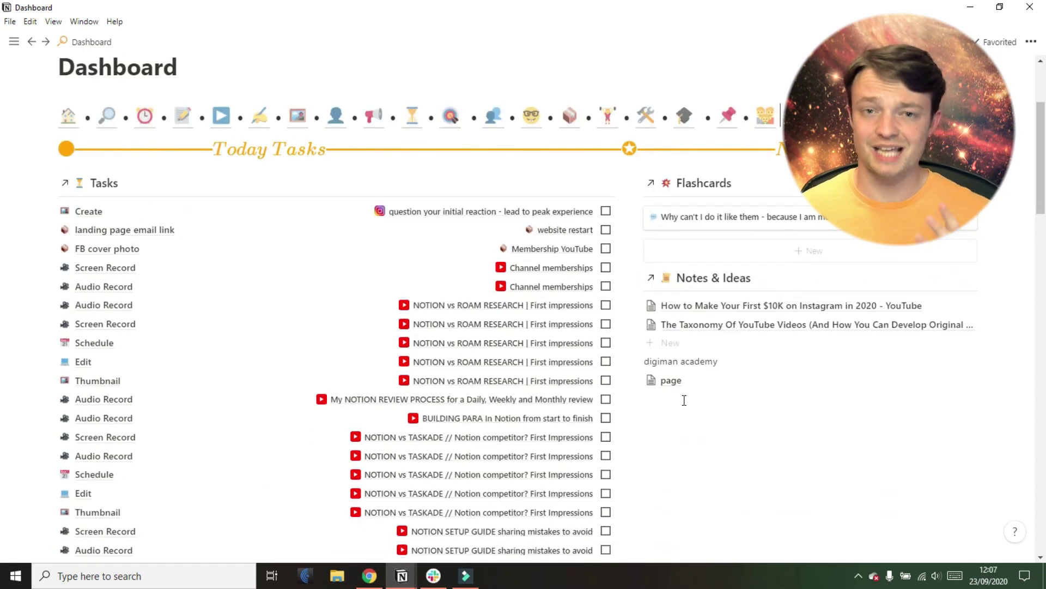
Add a 'Fun page' entry below Notes & Ideas, convert it into a subpage, and open it
click(685, 401)
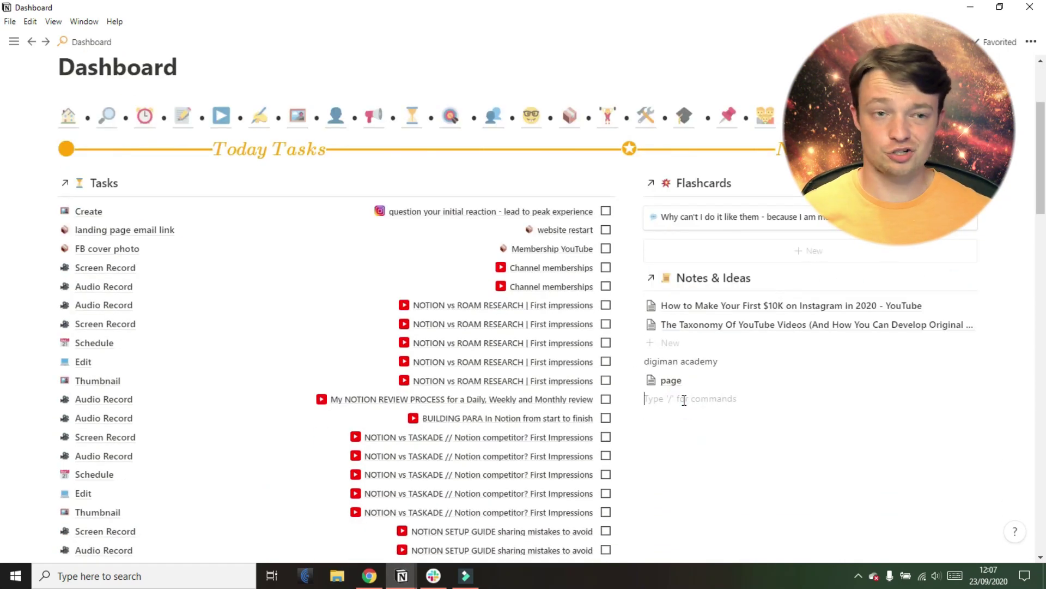
text(Mi)
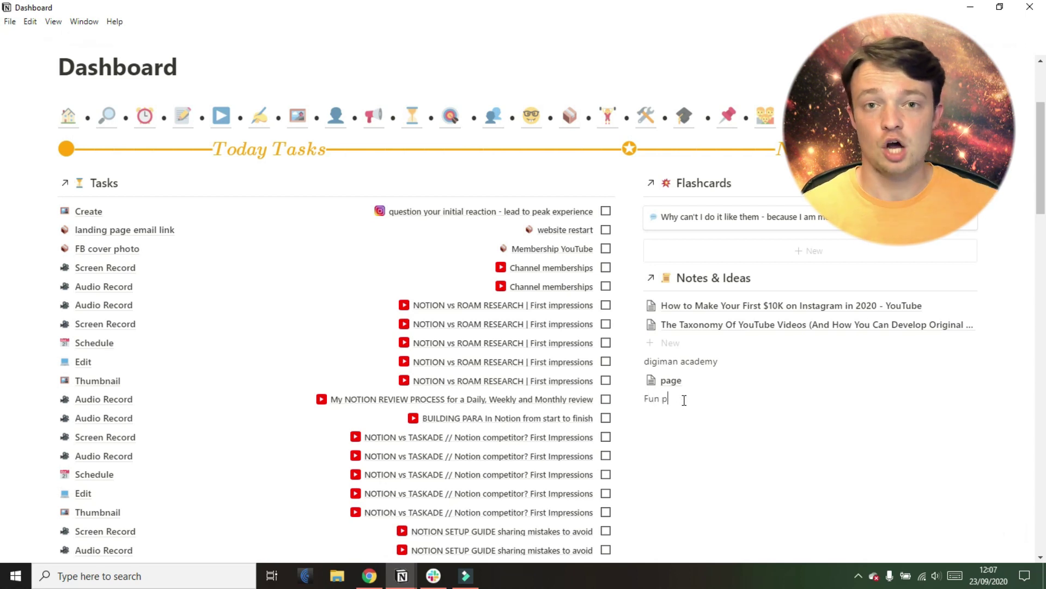
key(ctrl+shift+9)
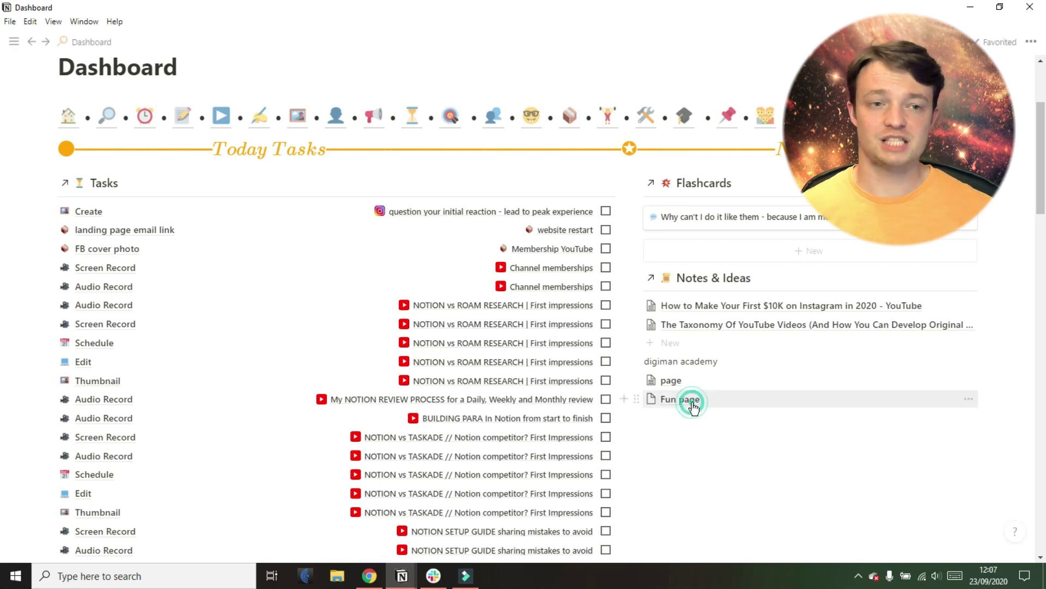
click(688, 403)
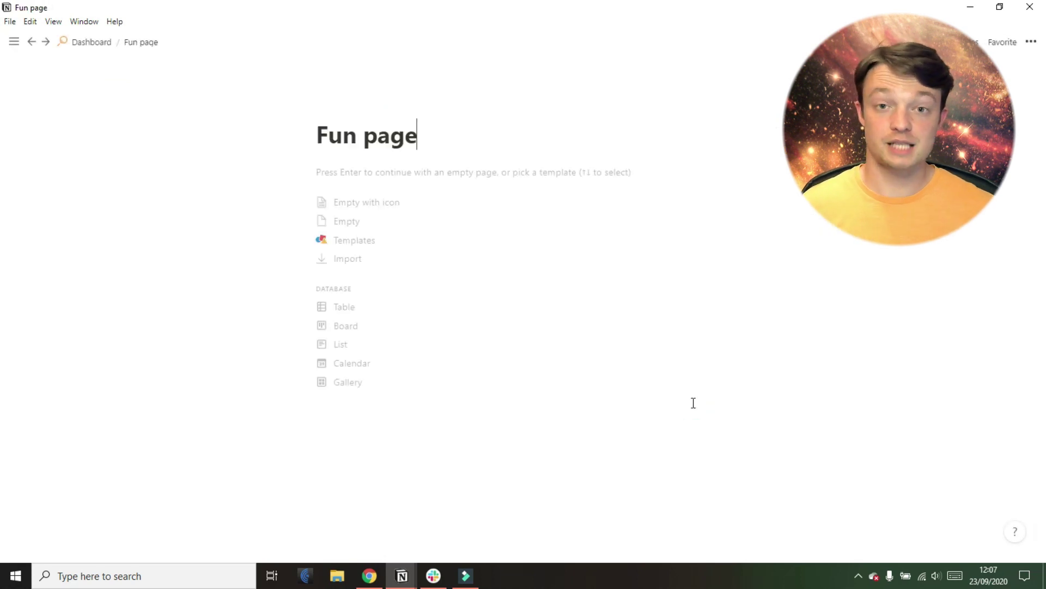
Start Fun page as an empty page with the first line 'Dashboards -> Databases'
click(384, 168)
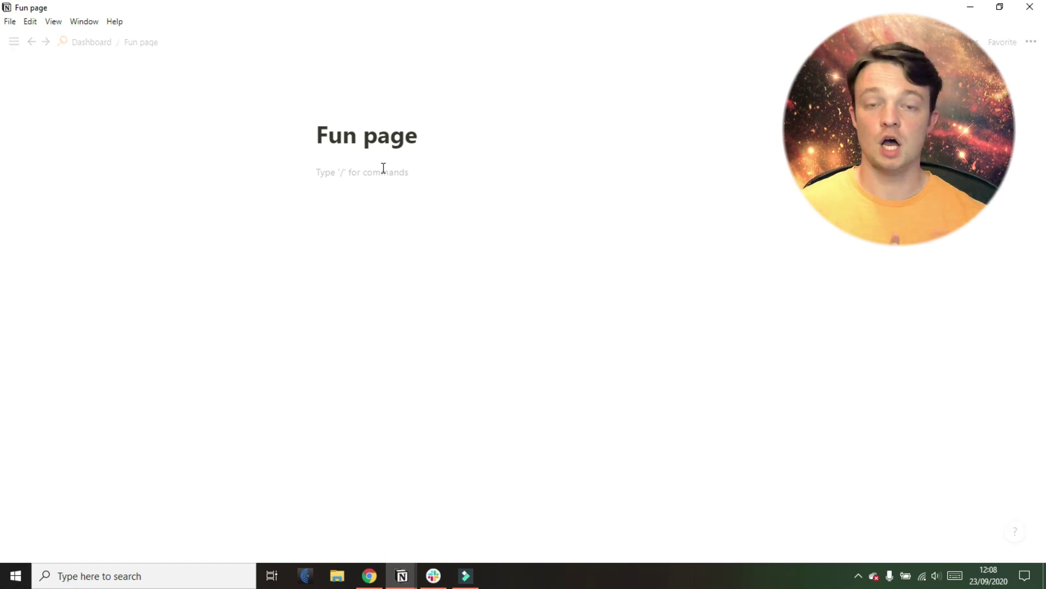
text(Dashboards)
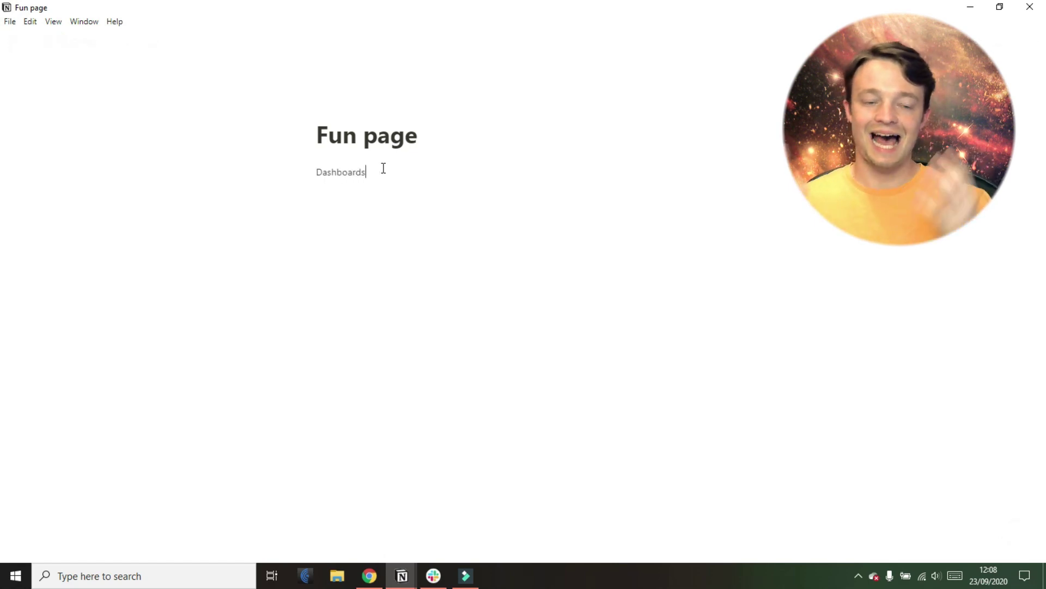
text( ->)
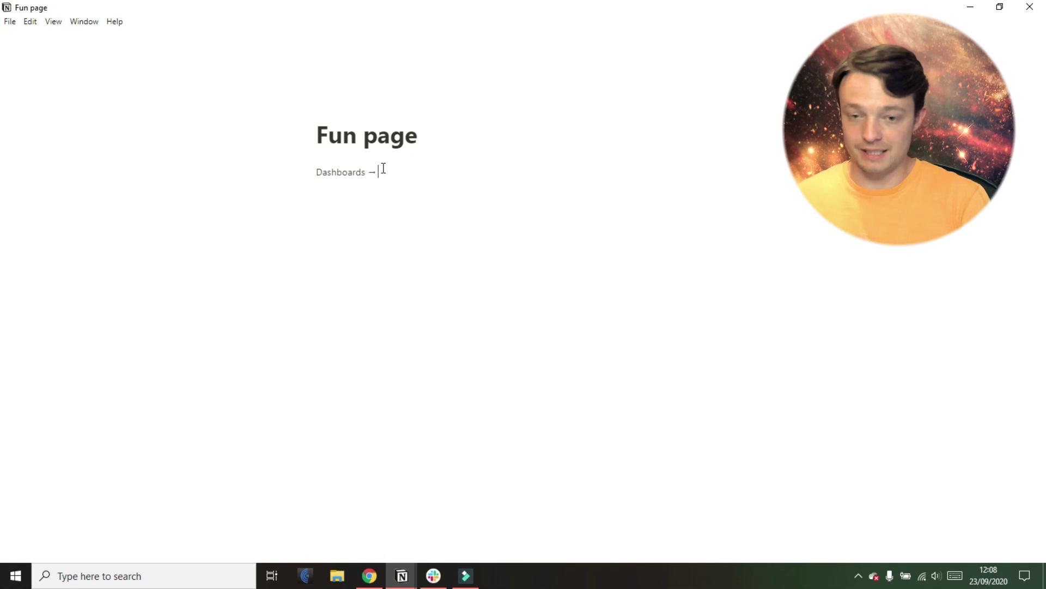
text( Databases)
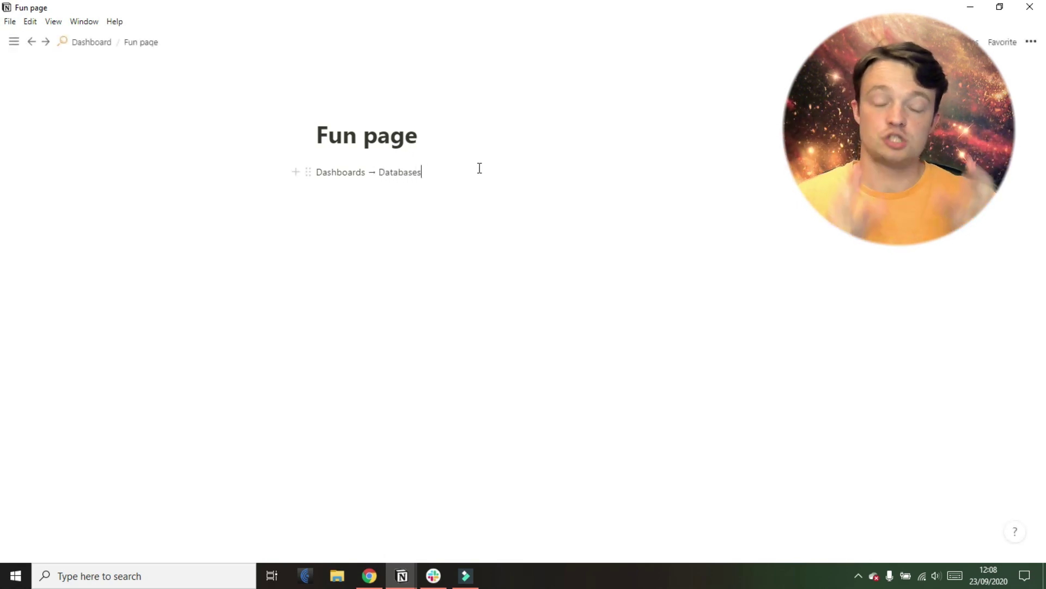
Return to the Dashboard via the breadcrumb and find Fun page under Notes & Ideas
click(97, 42)
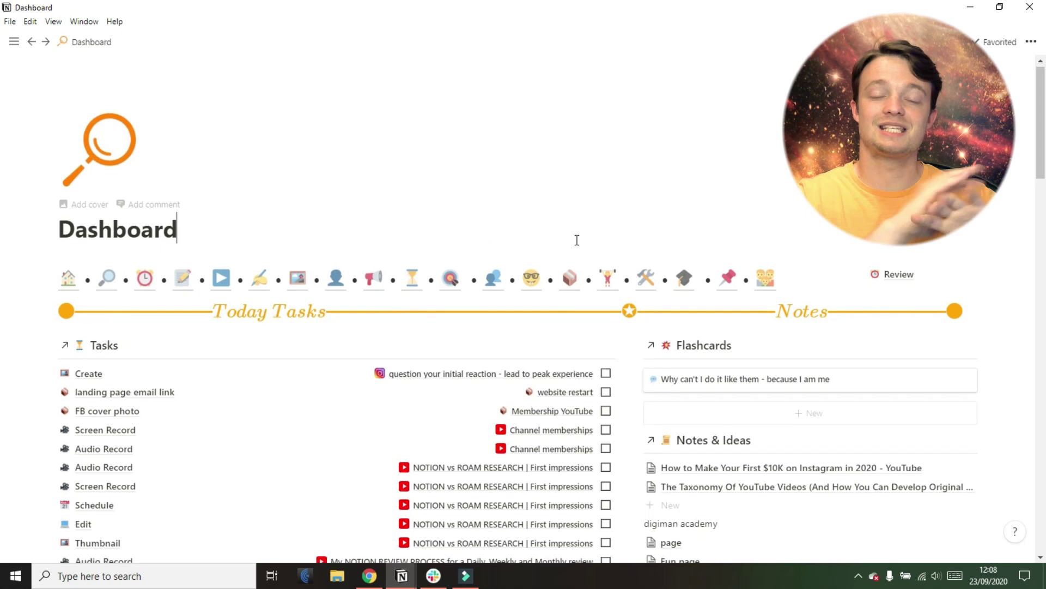
scroll(575, 238, down, 2)
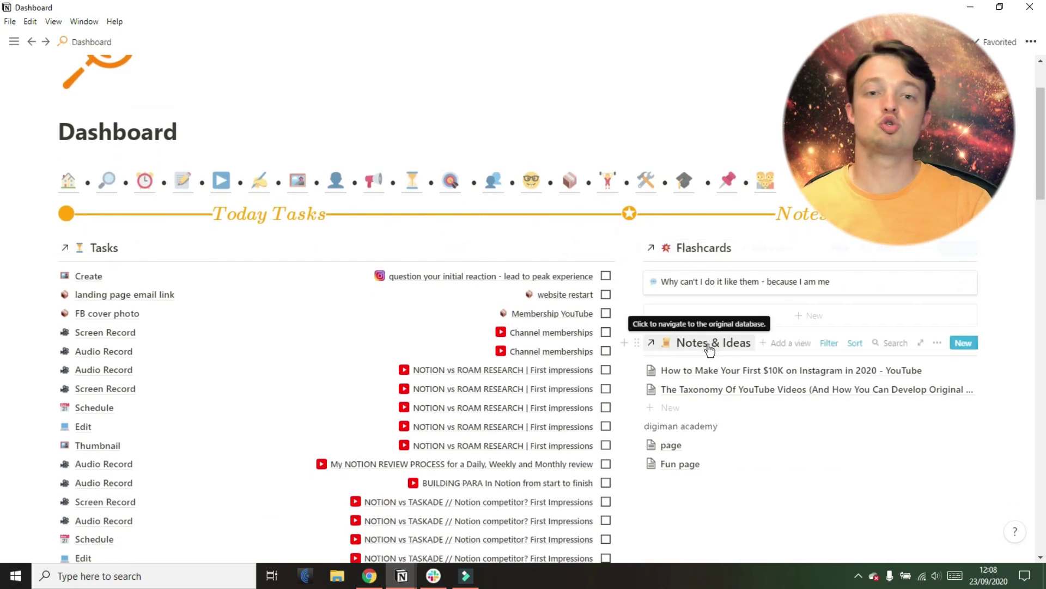
scroll(703, 499, down, 2)
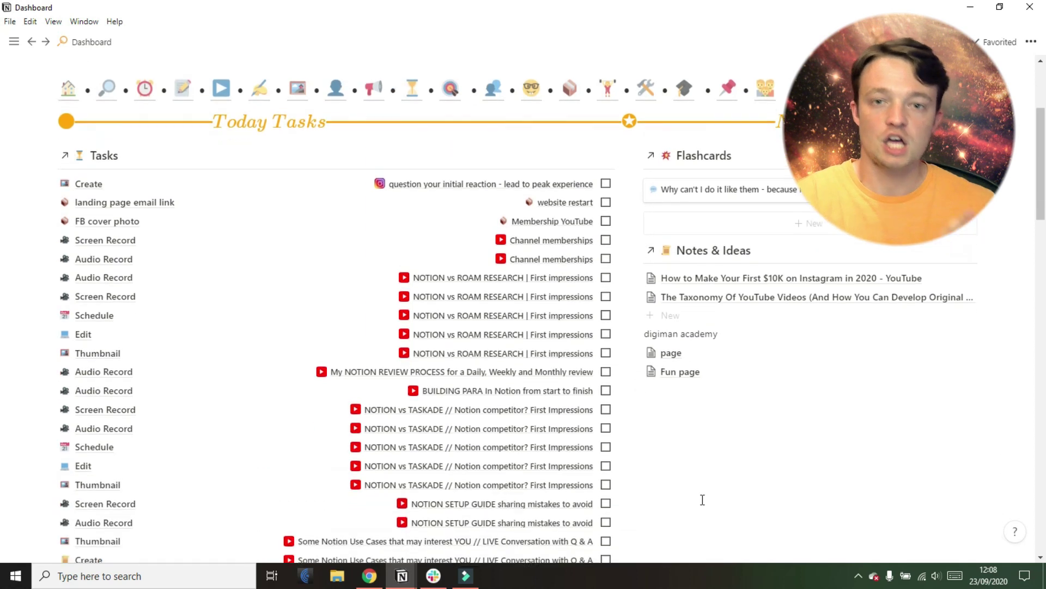
scroll(703, 499, up, 3)
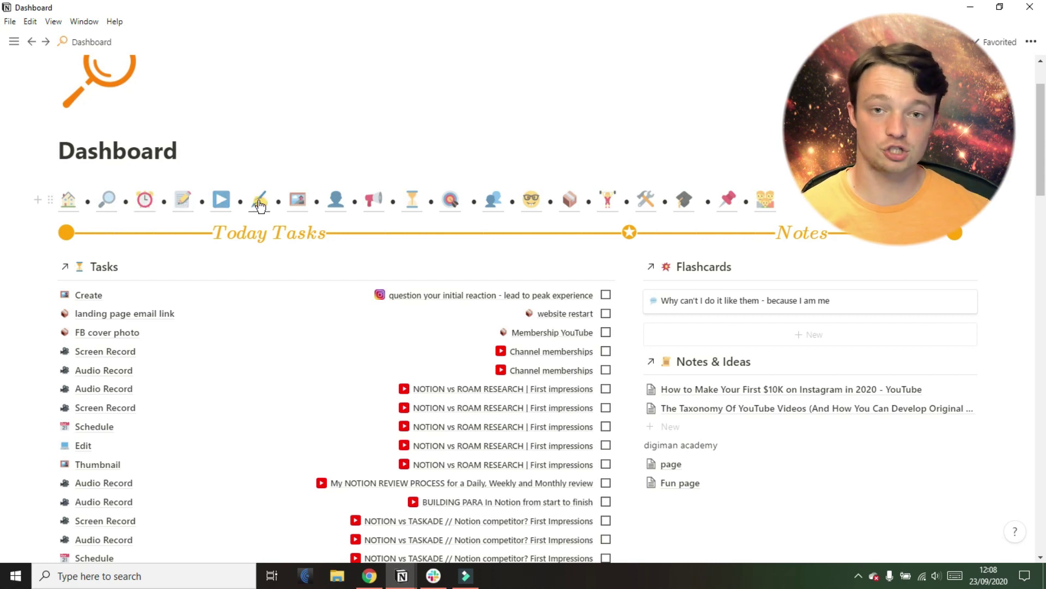
Open the Review page, then the YouTube area page, and browse its projects, notes and calendars
click(143, 199)
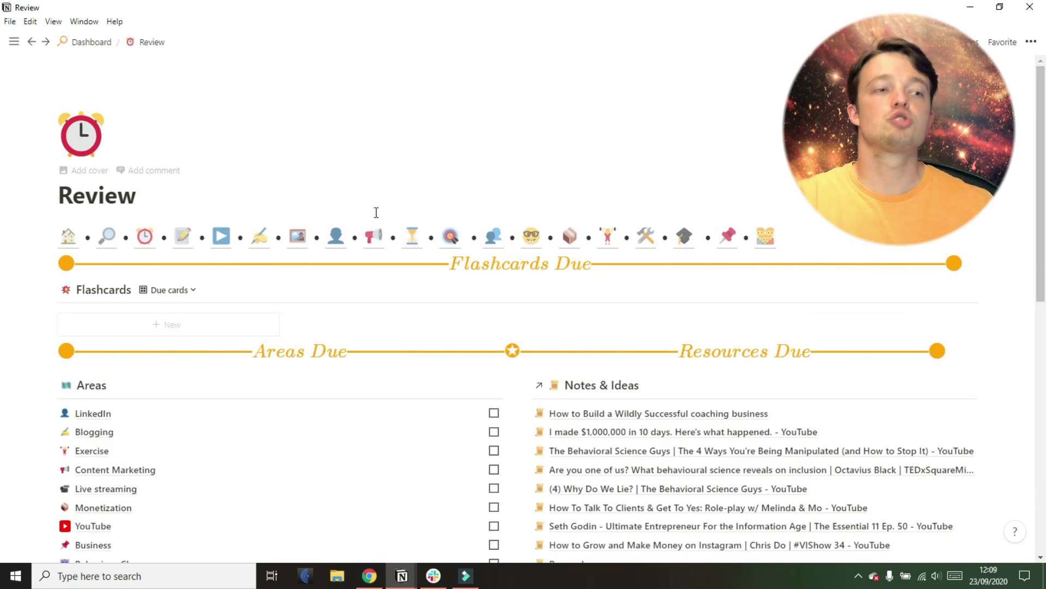
scroll(231, 276, down, 2)
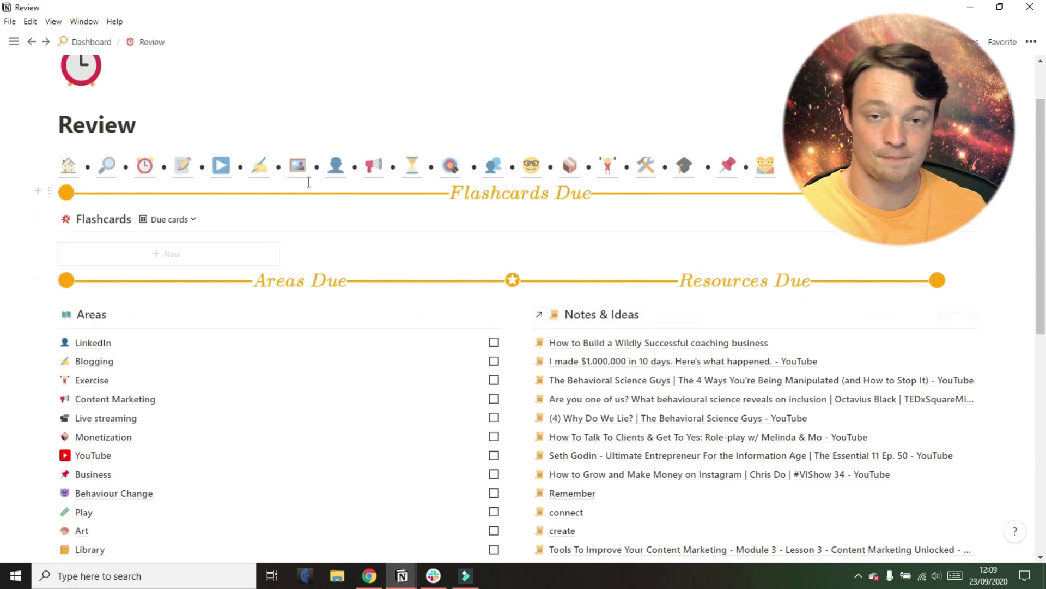
click(220, 166)
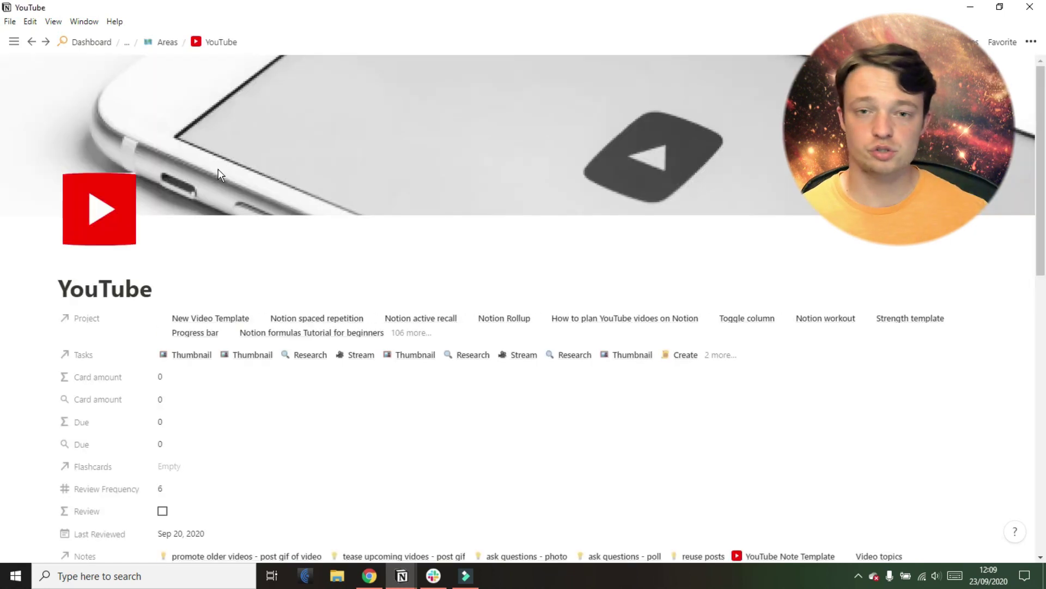
scroll(220, 170, down, 6)
scroll(219, 173, down, 4)
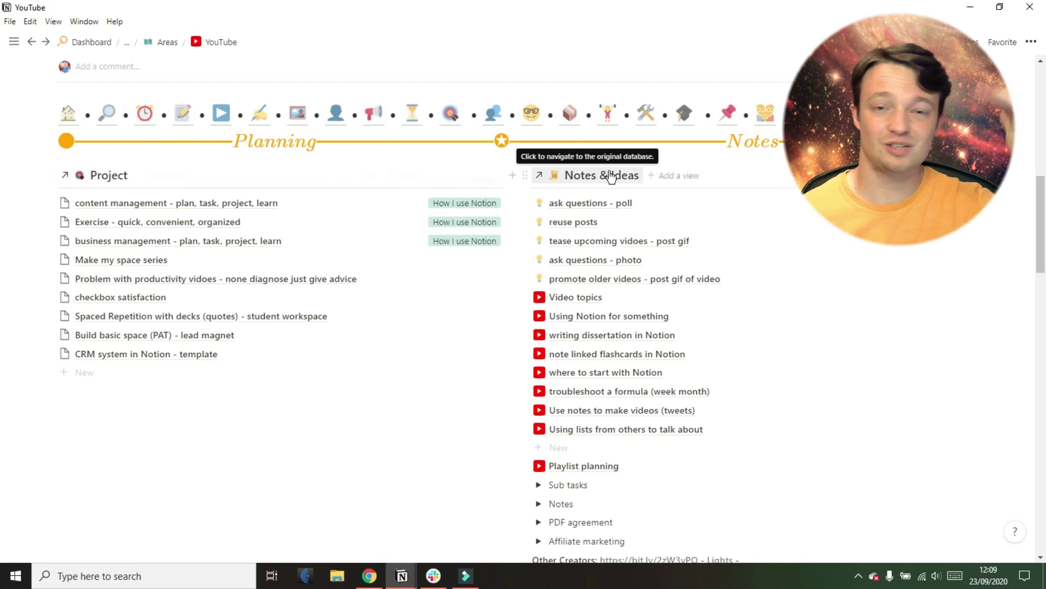
scroll(610, 176, down, 12)
scroll(611, 176, down, 5)
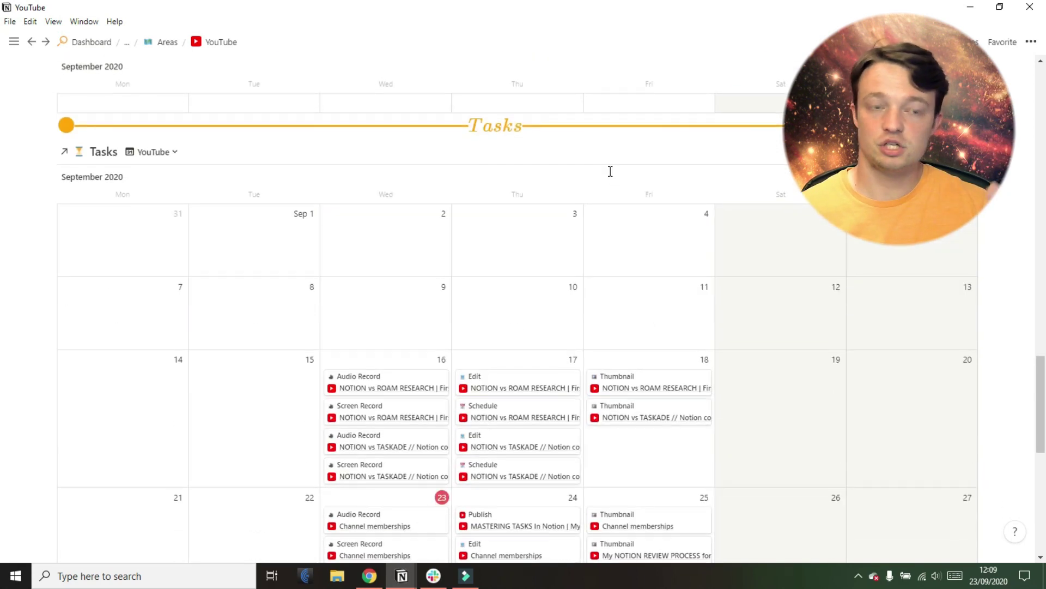
scroll(611, 173, up, 20)
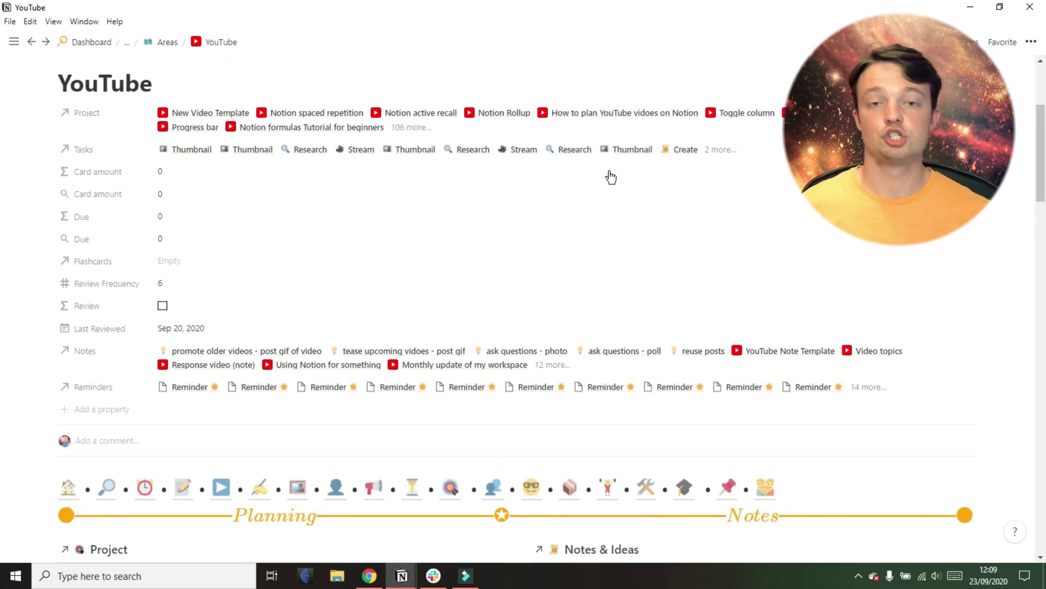
From the Dashboard, open Fun page and add the second line 'Task lists -> minimal databases'
click(65, 493)
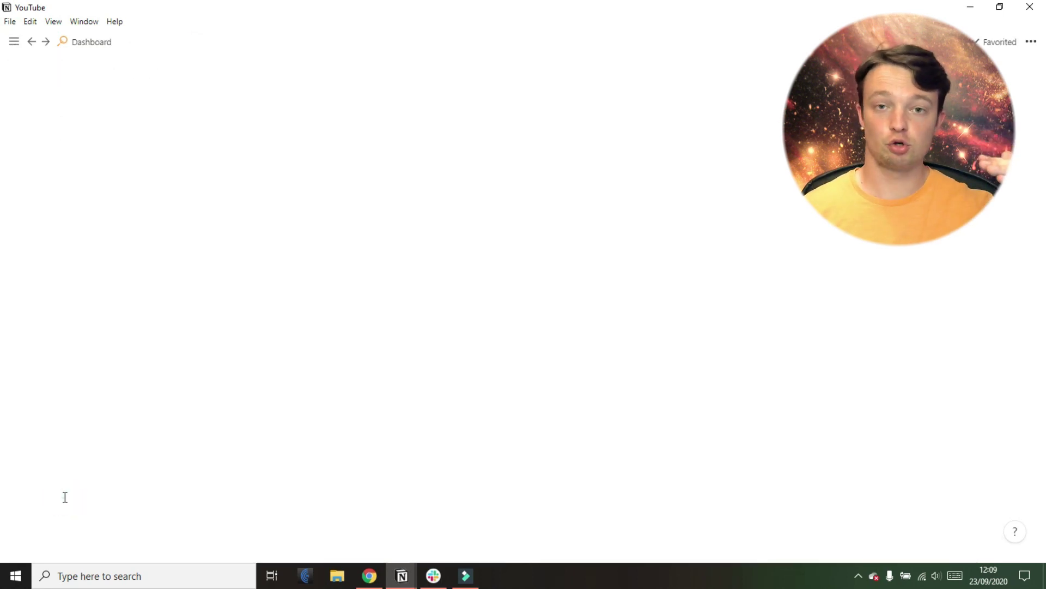
scroll(506, 497, down, 3)
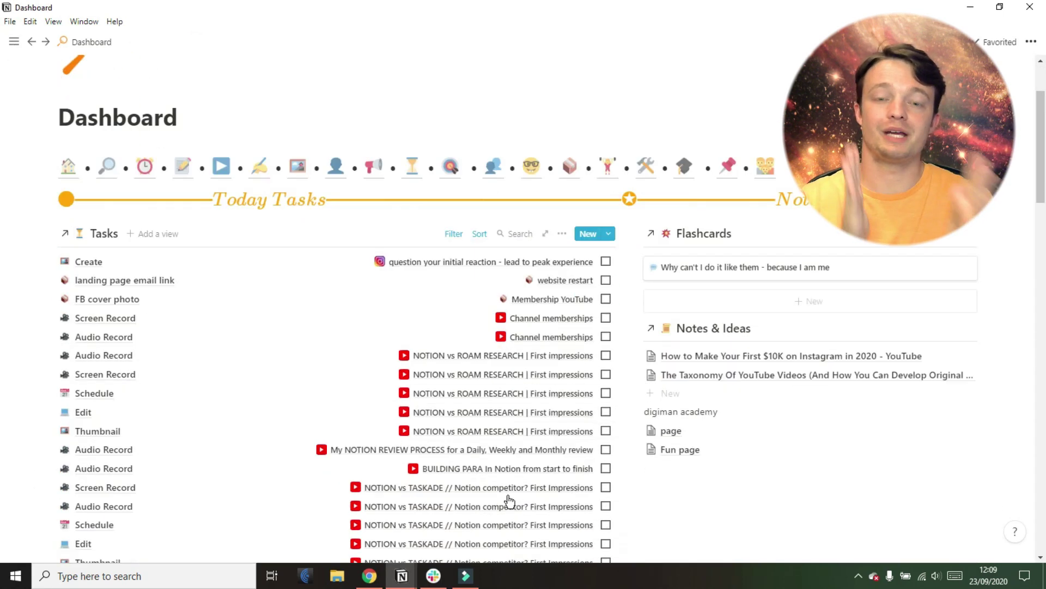
click(680, 425)
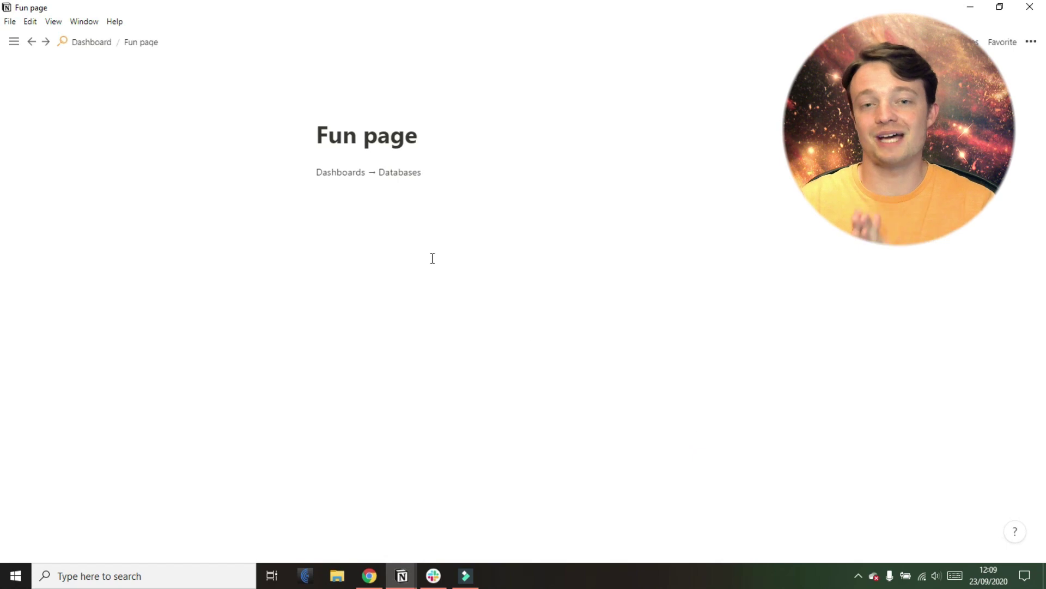
drag(318, 175, 427, 176)
click(430, 176)
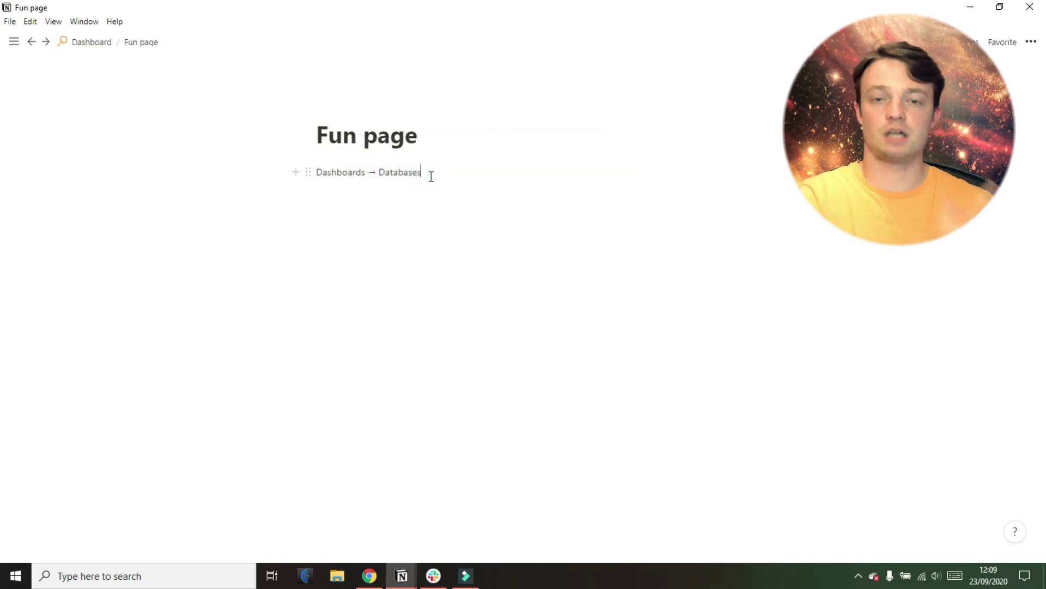
key(Return)
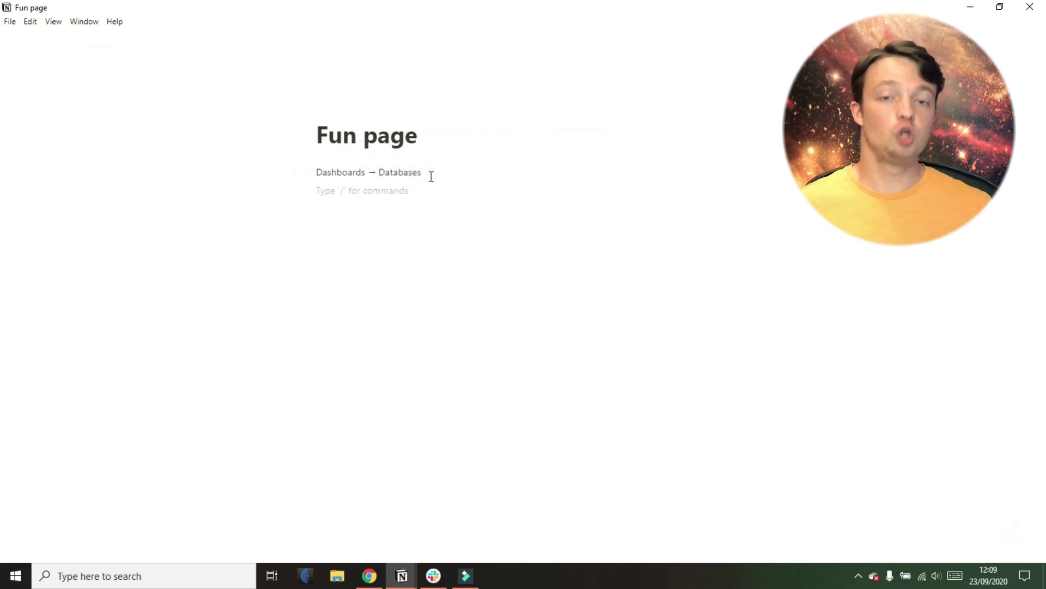
text(Task lists → minimal databases)
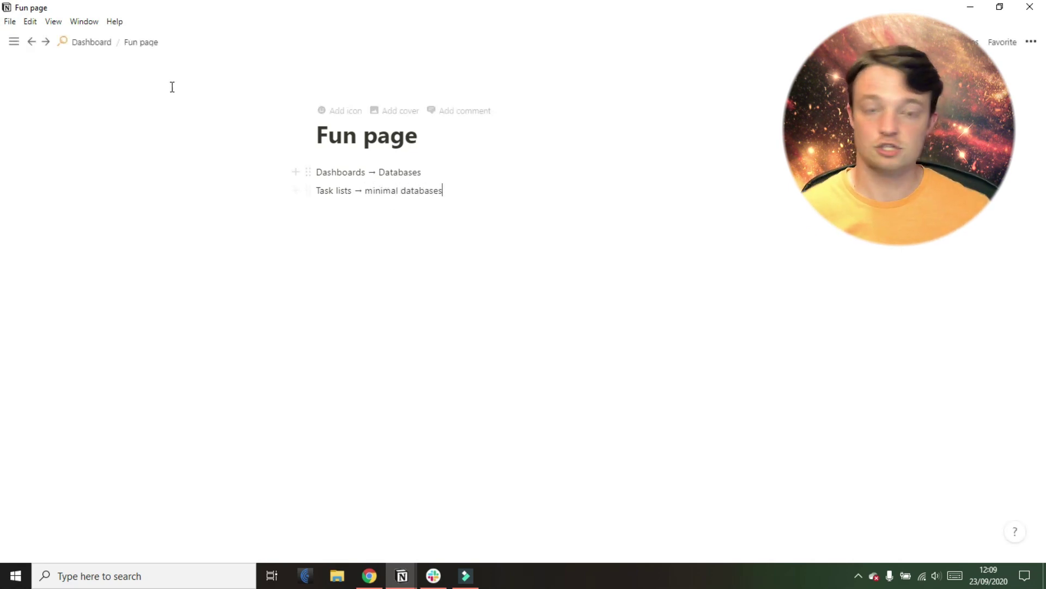
click(101, 45)
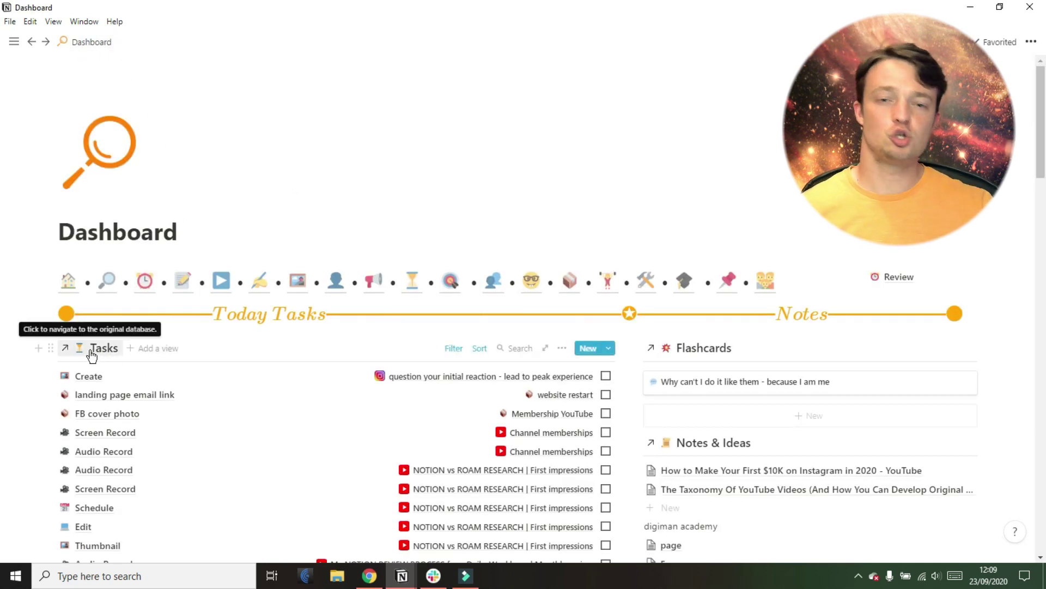
scroll(250, 360, down, 4)
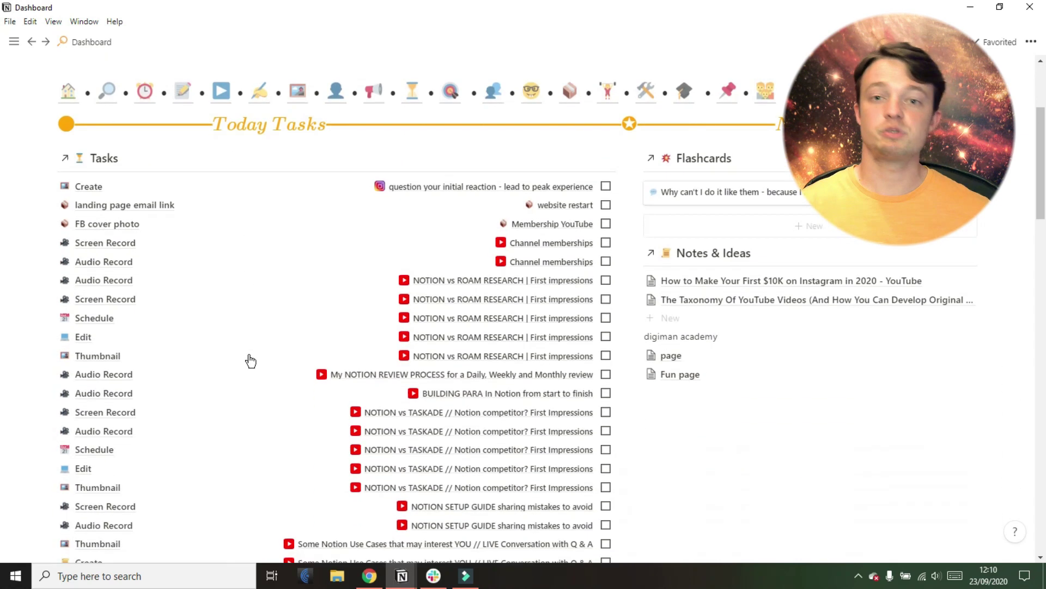
scroll(248, 357, down, 1)
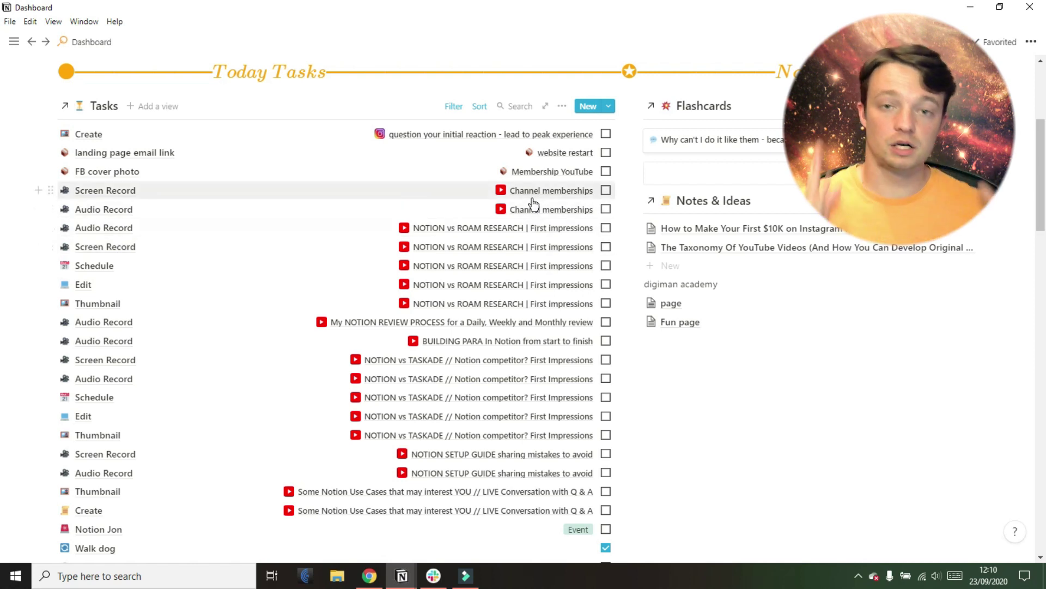
scroll(305, 210, up, 2)
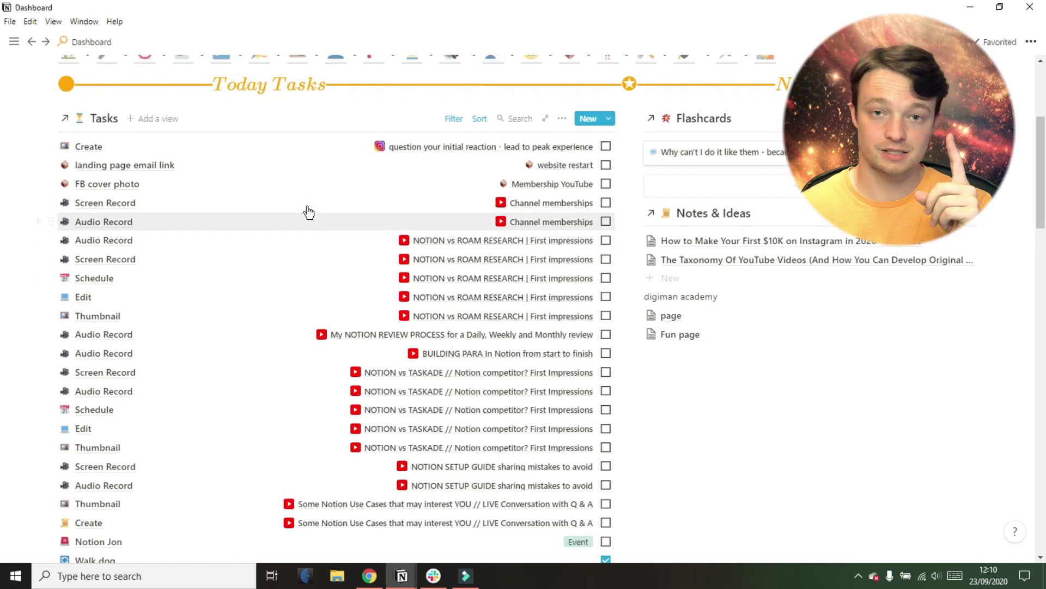
Open the full Tasks database and inspect its Done, Selection and Do Date filter conditions
click(88, 169)
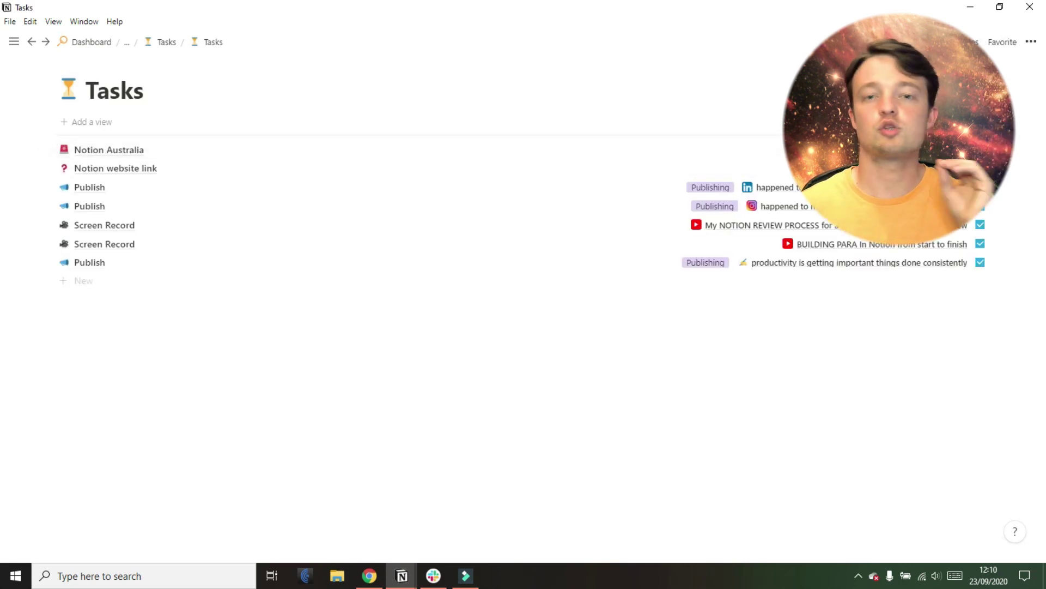
click(883, 122)
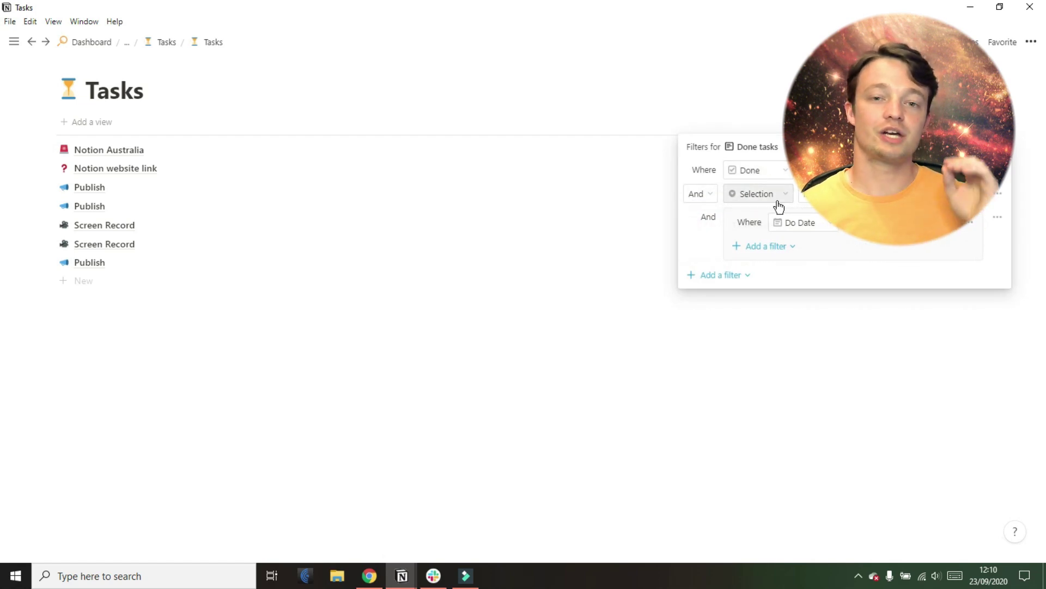
click(717, 120)
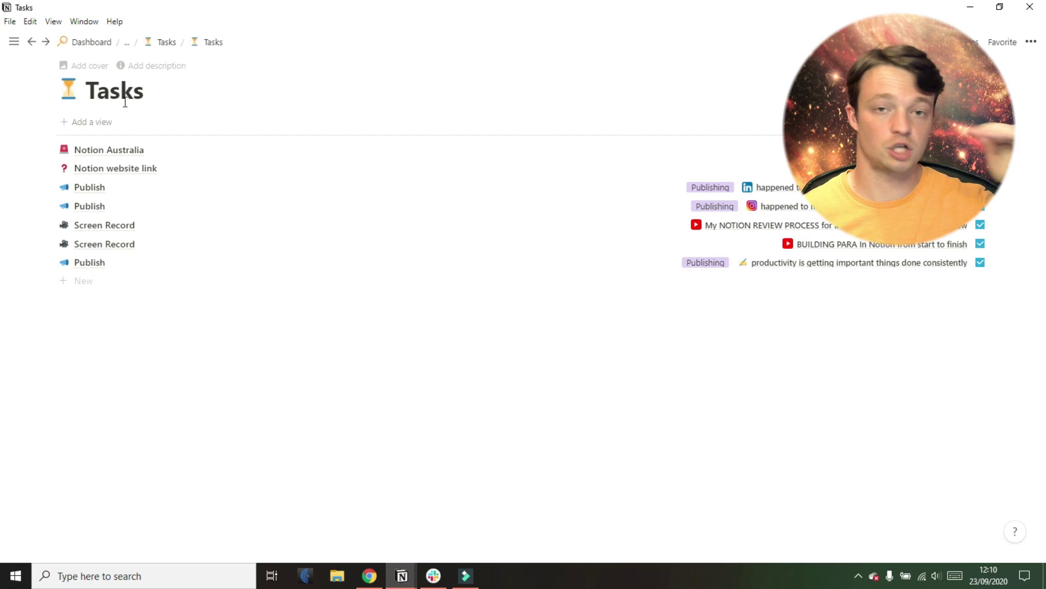
Open the Tasks area page, browse its list and calendar, then return to the Dashboard
click(159, 45)
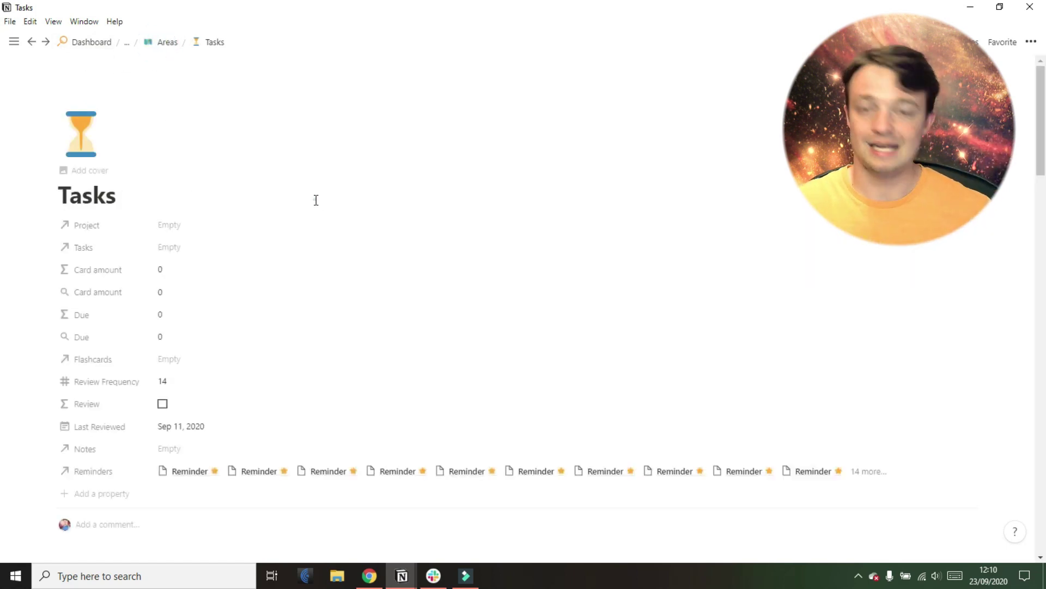
scroll(316, 205, down, 4)
scroll(317, 204, down, 4)
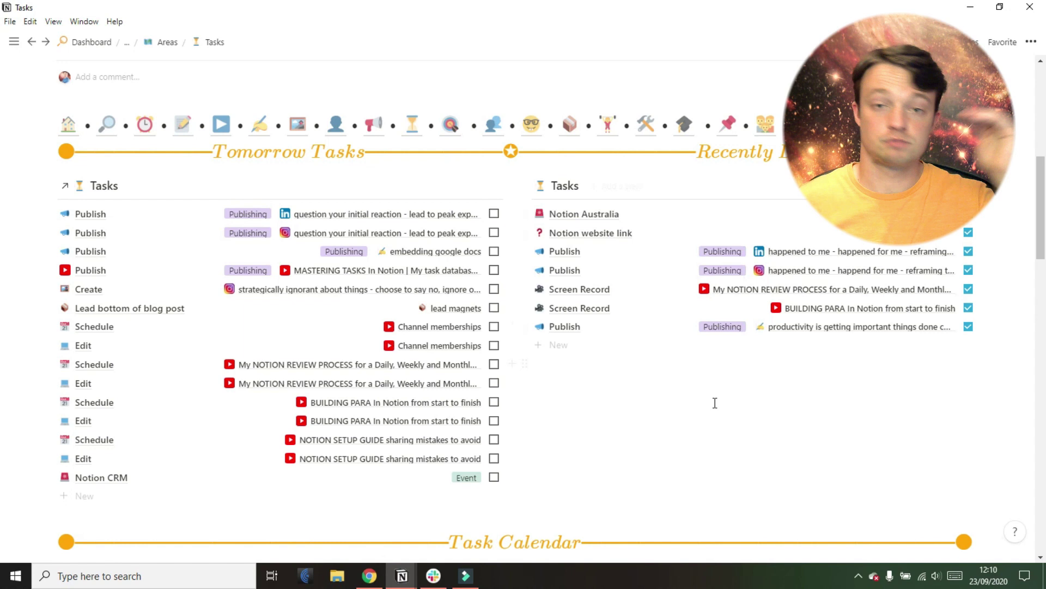
scroll(715, 402, down, 5)
scroll(714, 403, down, 10)
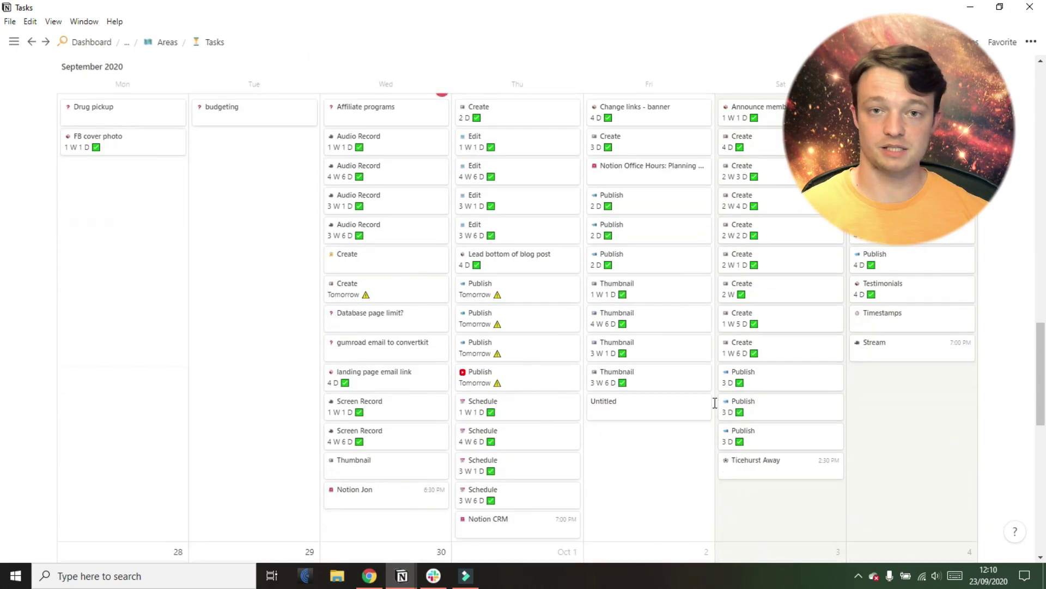
scroll(714, 403, down, 10)
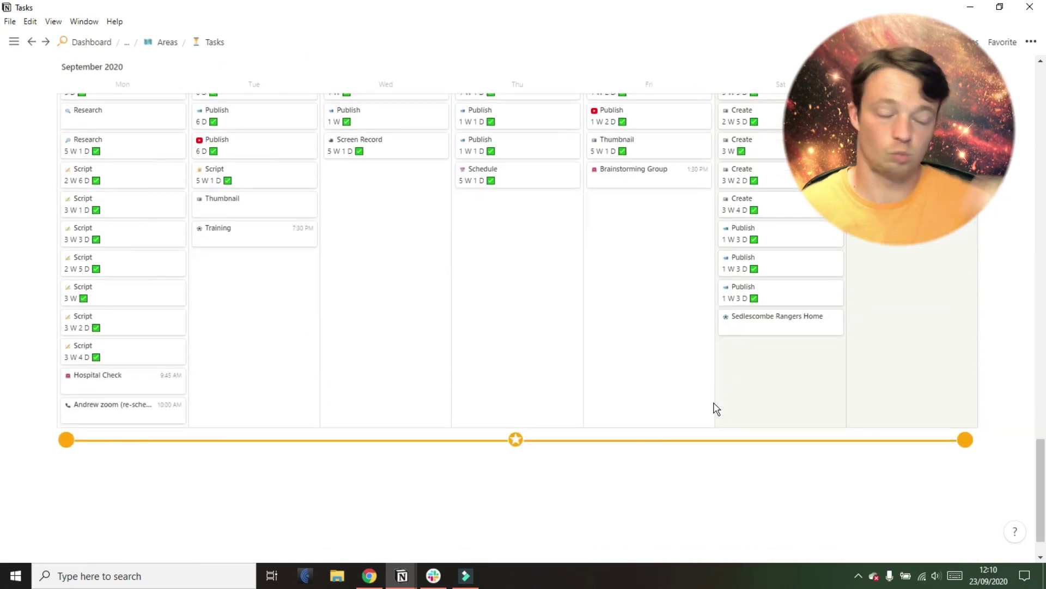
scroll(715, 406, up, 20)
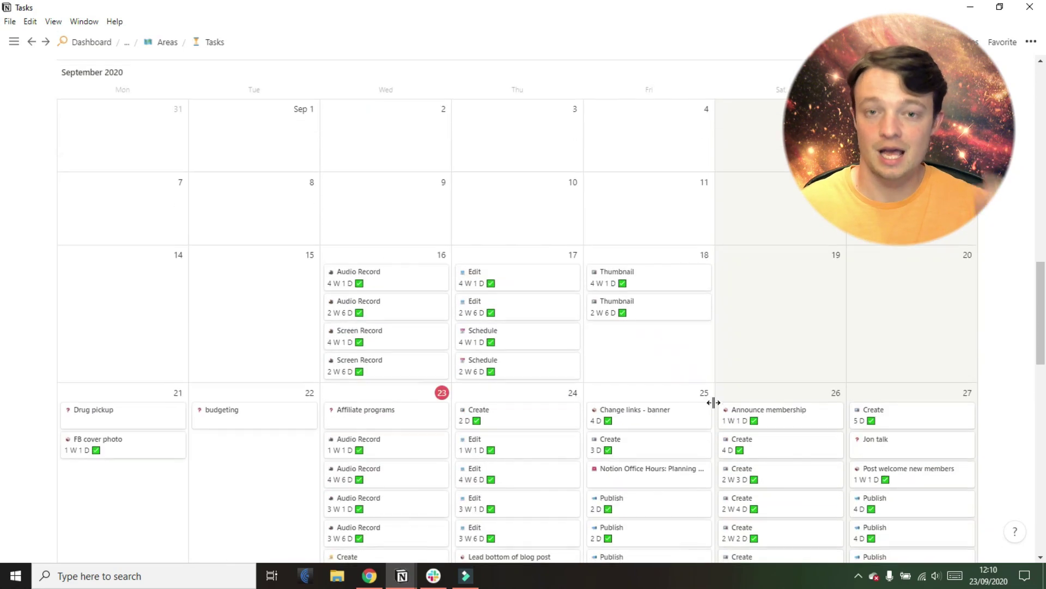
scroll(715, 403, up, 7)
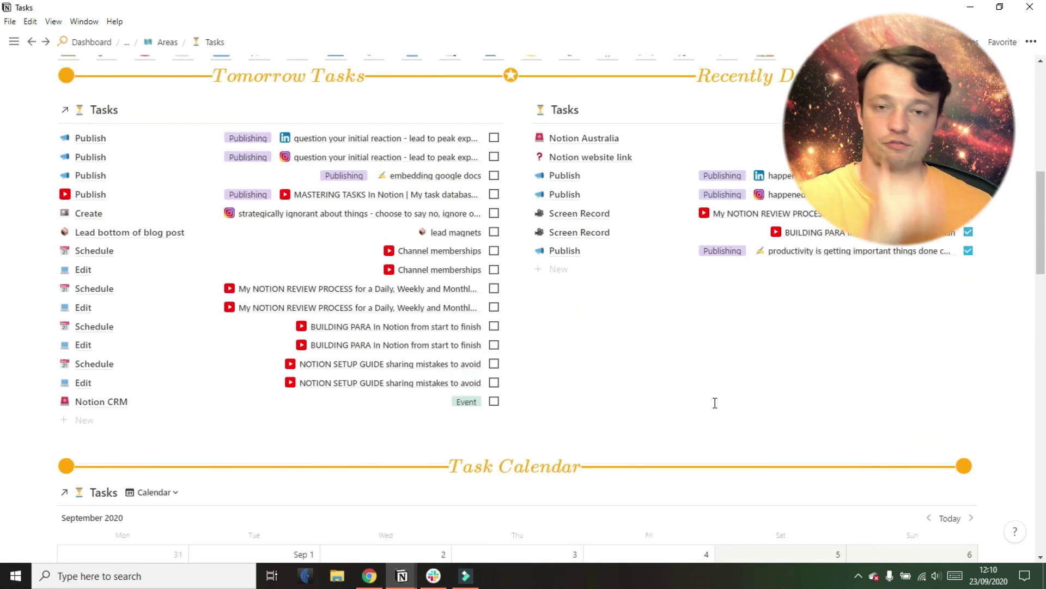
scroll(715, 402, up, 4)
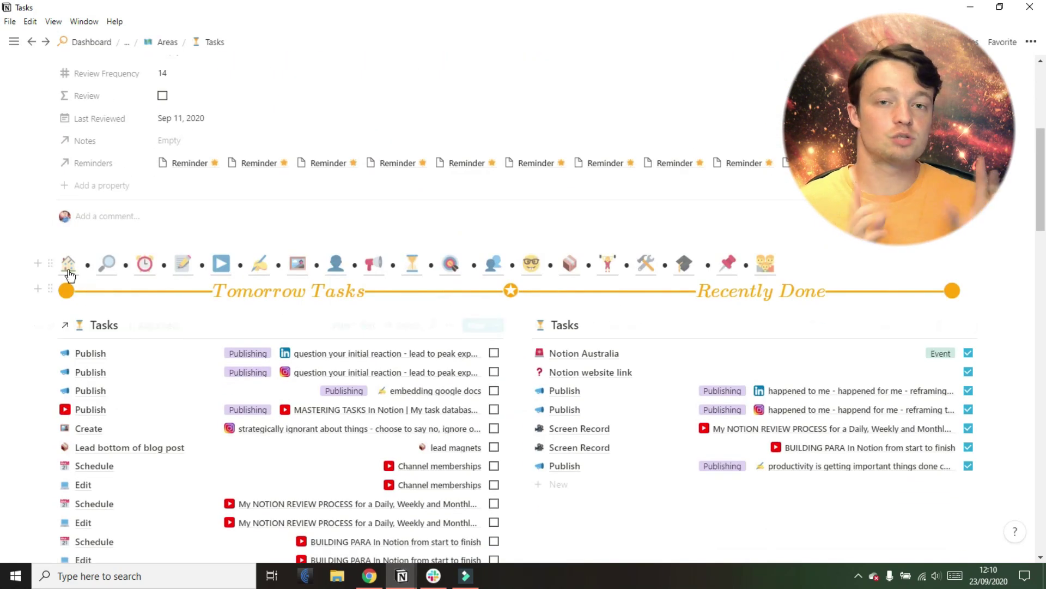
click(68, 274)
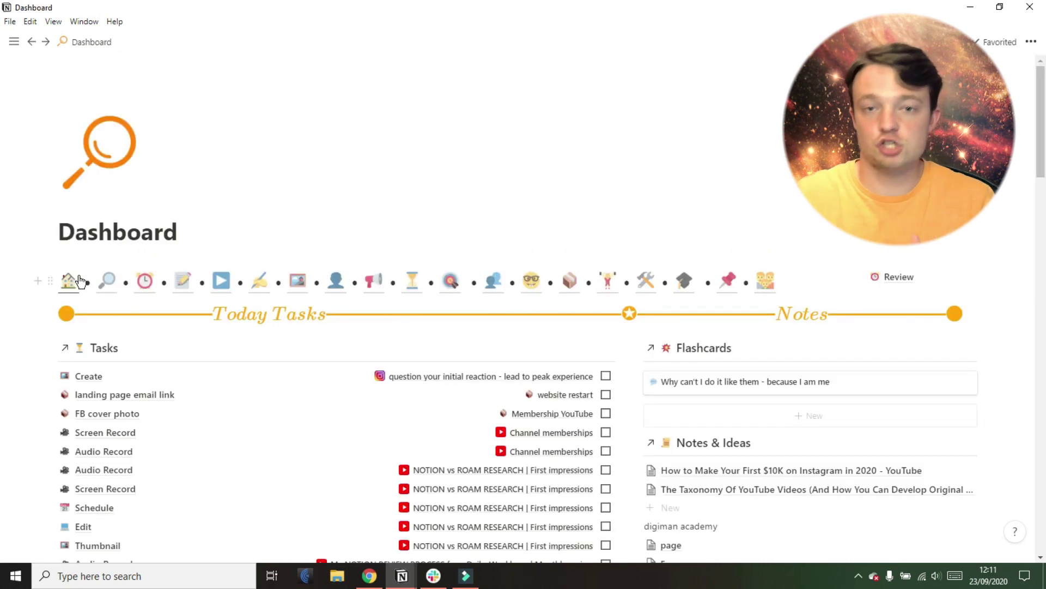
scroll(627, 352, down, 4)
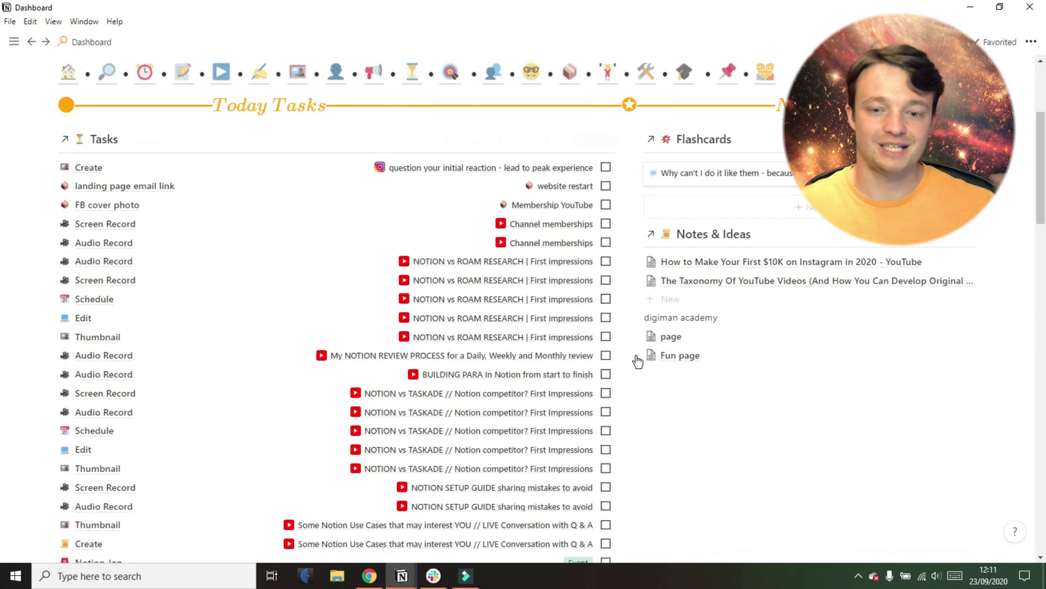
On Fun page, type 'Calendars = Databases' below the existing notes, then go back to the Dashboard
click(680, 355)
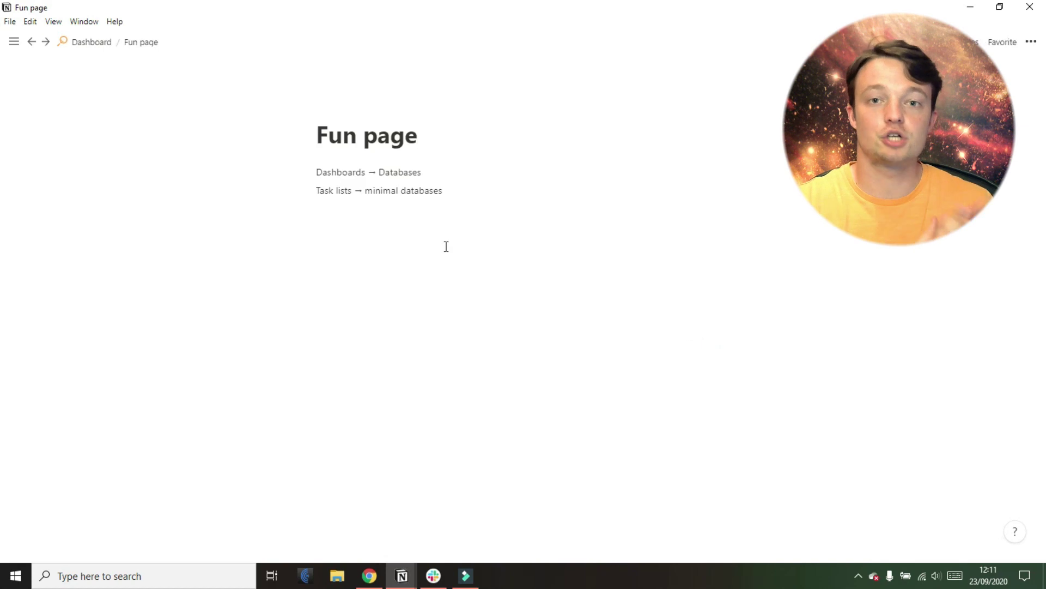
click(430, 217)
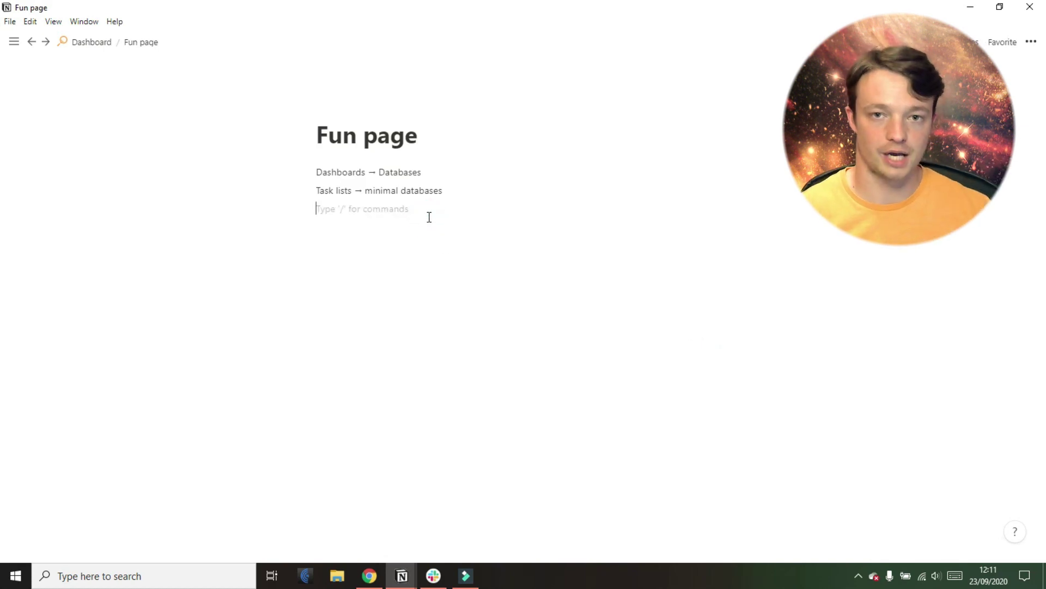
text(Calendars = Databases)
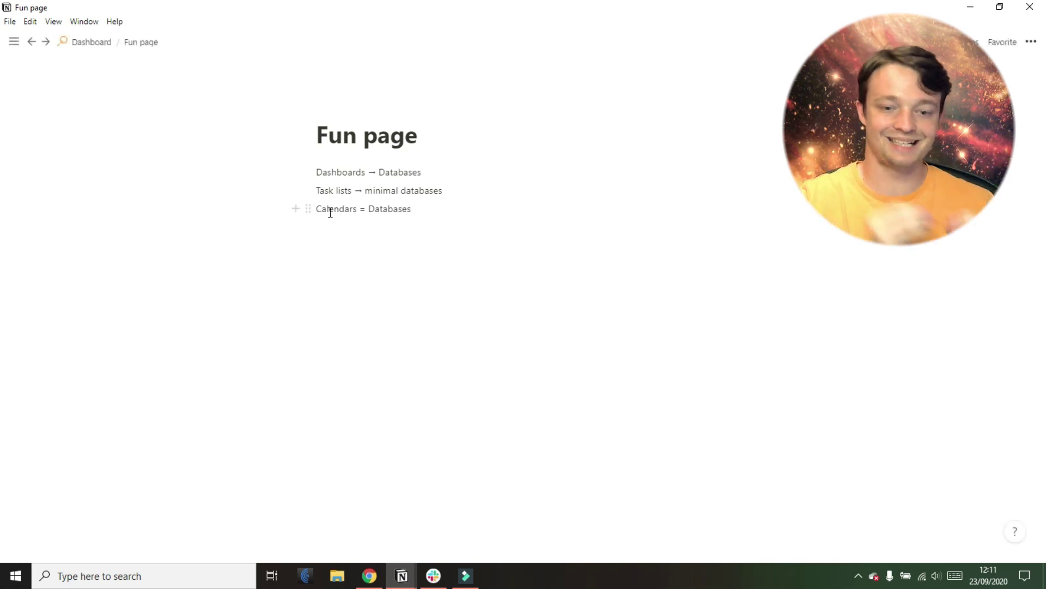
drag(319, 210, 358, 210)
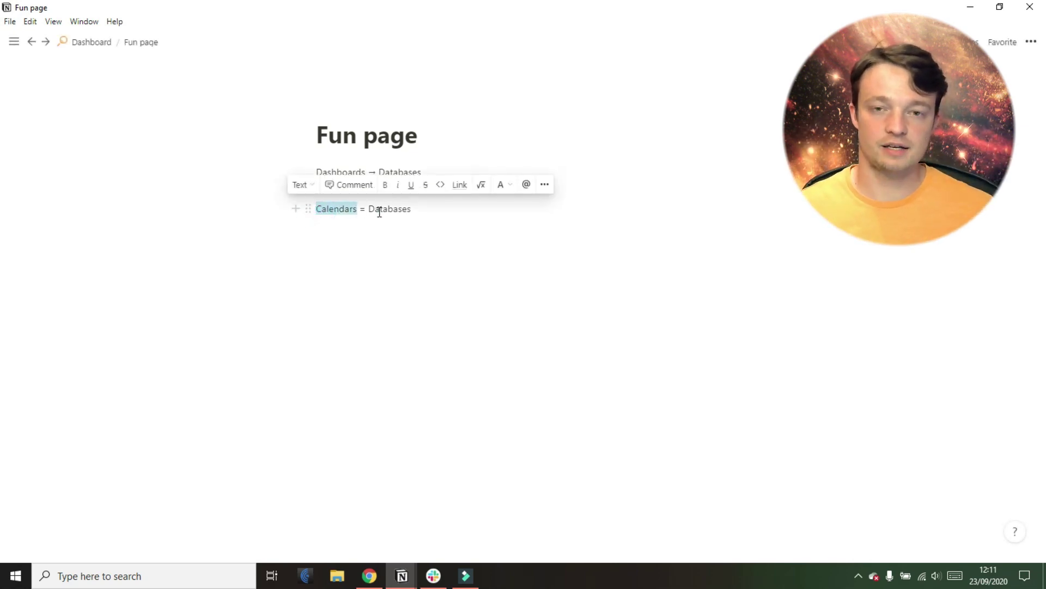
click(380, 209)
click(106, 45)
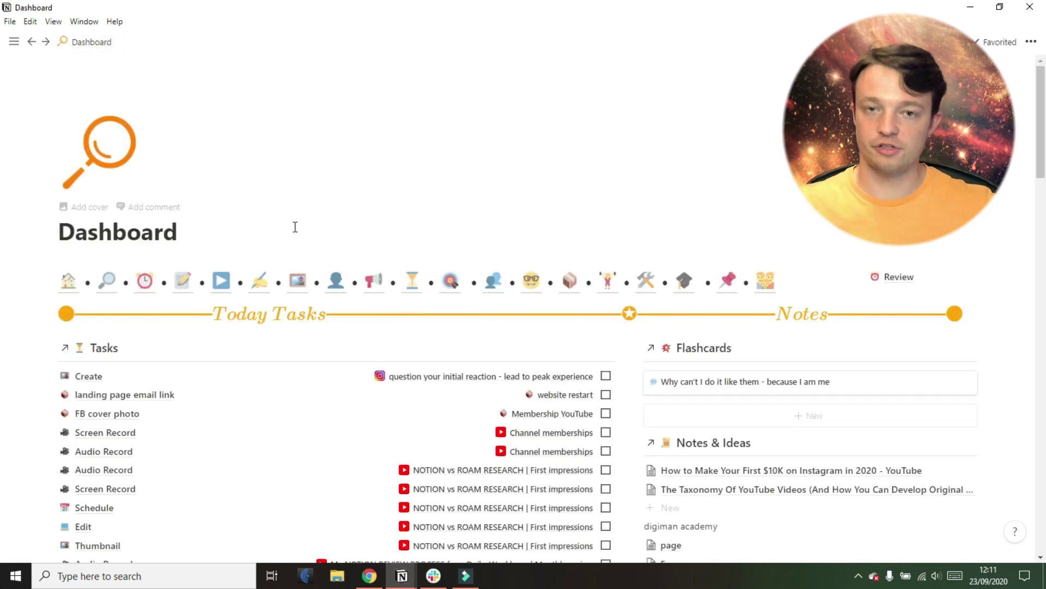
Dismiss the paste suggestion, browse the Dashboard calendar, and open the YouTube area page
click(252, 229)
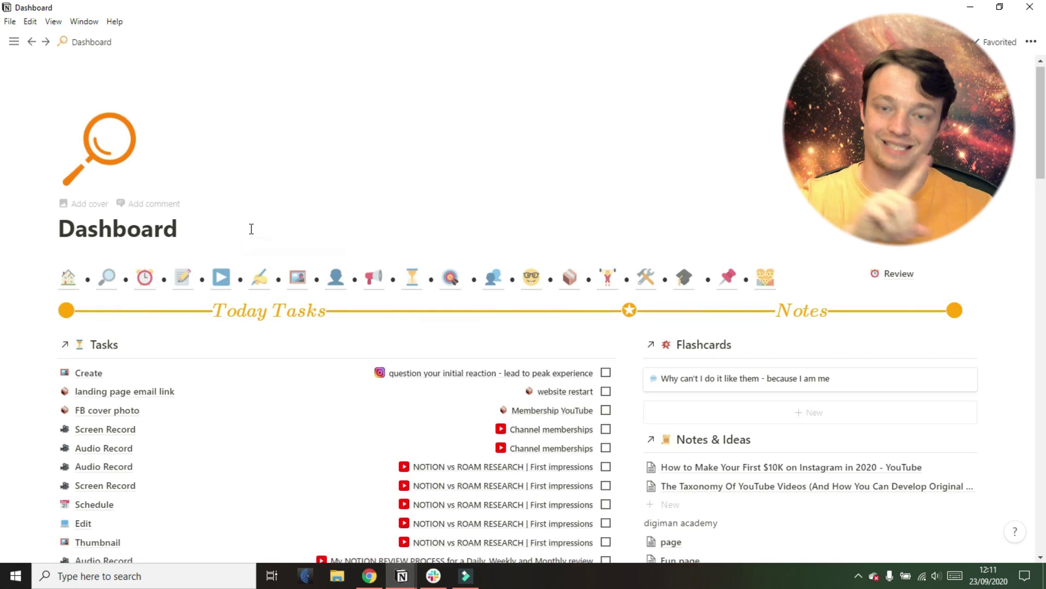
scroll(252, 234, down, 8)
scroll(252, 234, down, 8)
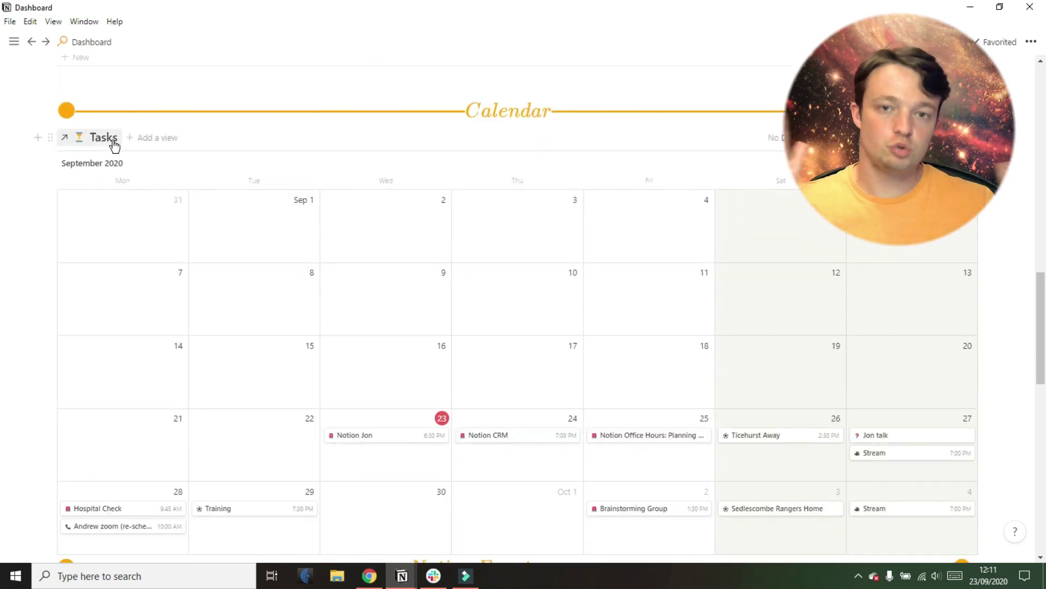
scroll(334, 304, down, 2)
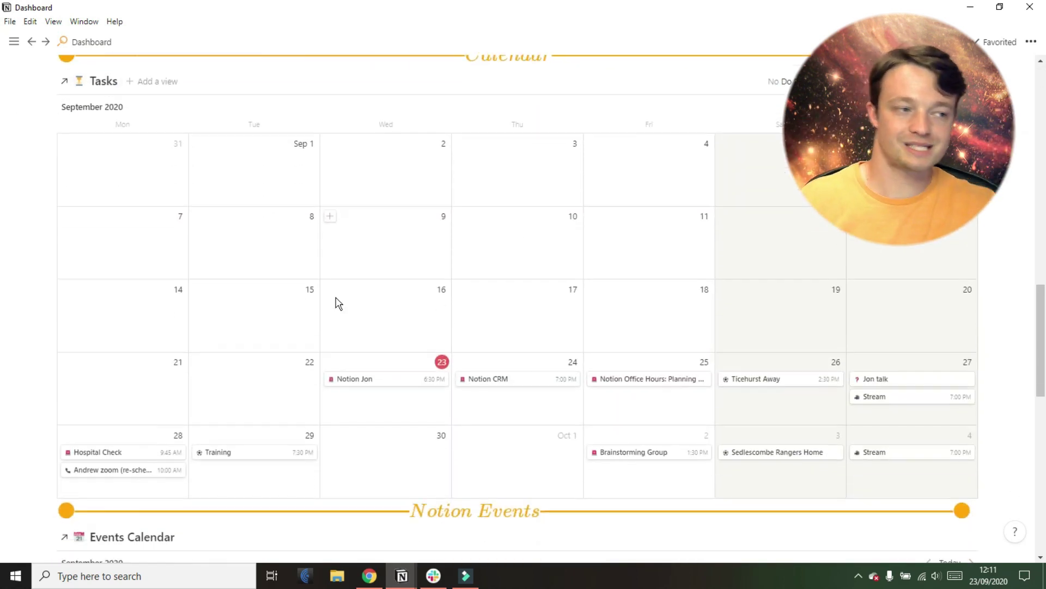
scroll(438, 308, up, 2)
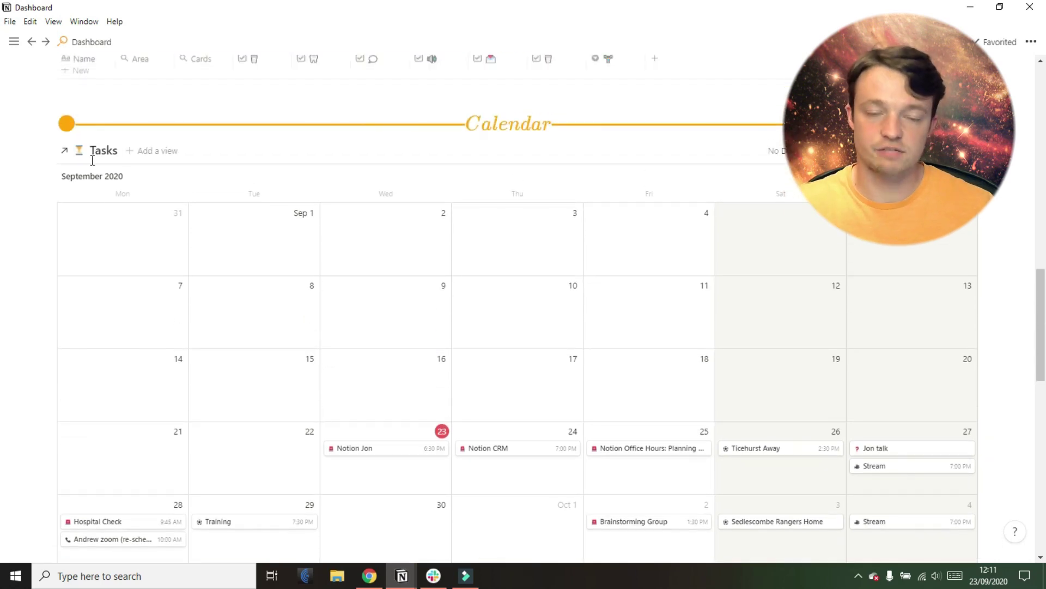
scroll(478, 234, up, 10)
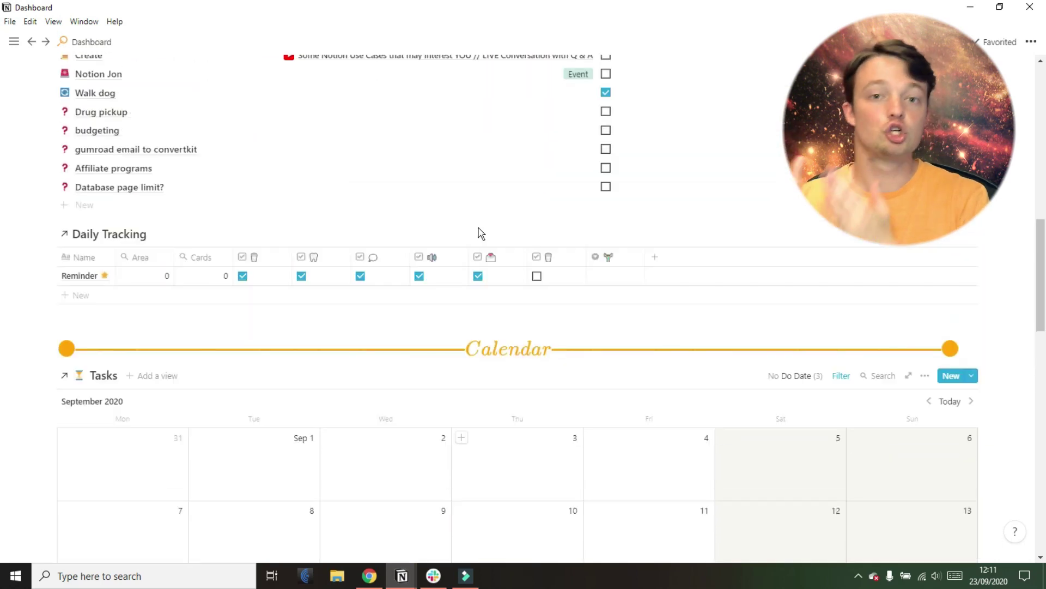
scroll(480, 231, up, 4)
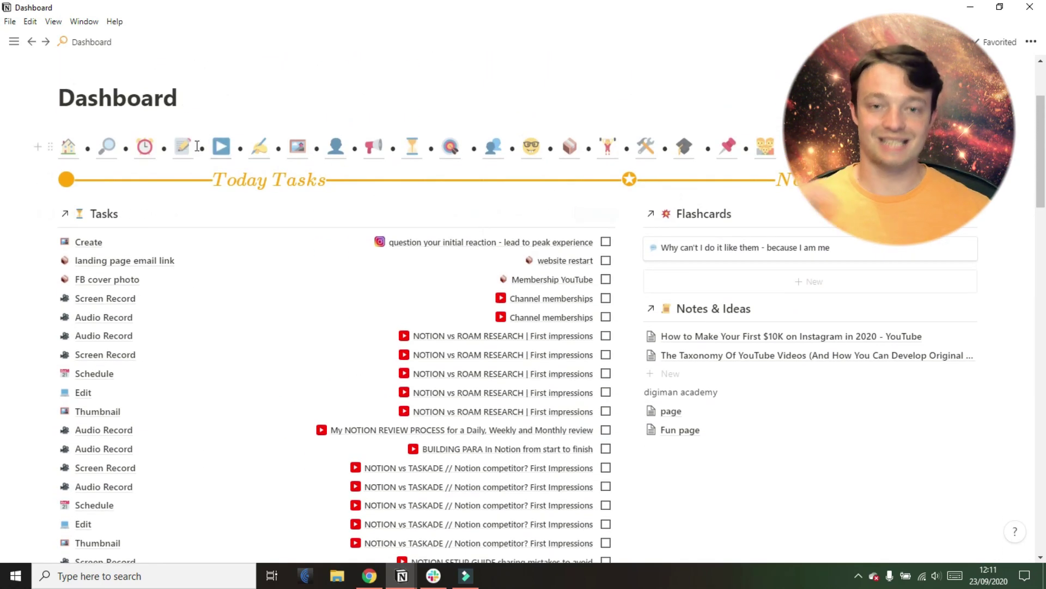
click(228, 145)
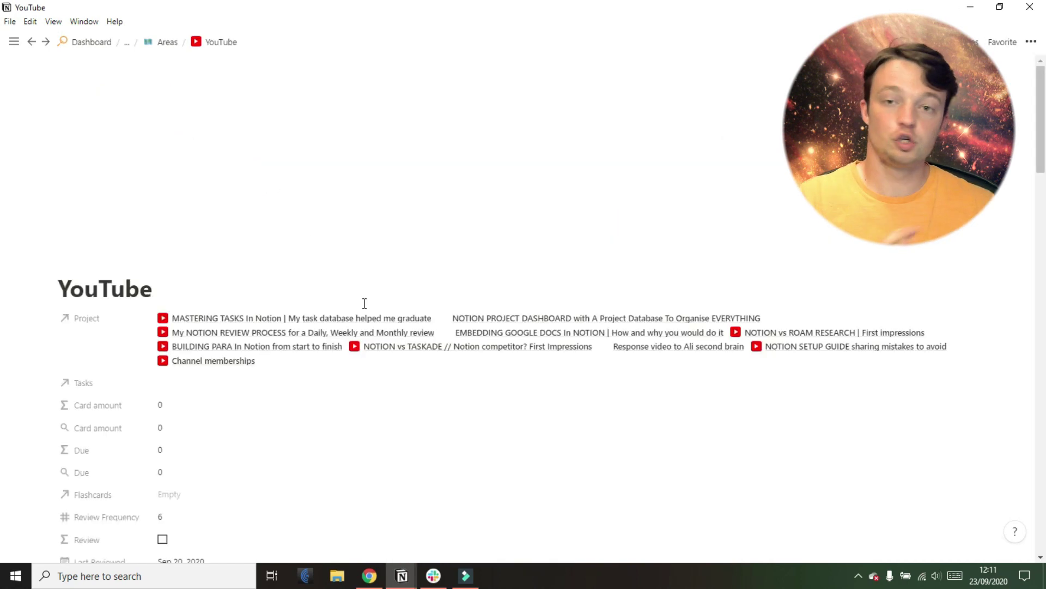
Browse the YouTube project calendar, check the Project list's filter, then return to the Dashboard
scroll(427, 344, down, 6)
scroll(426, 344, down, 4)
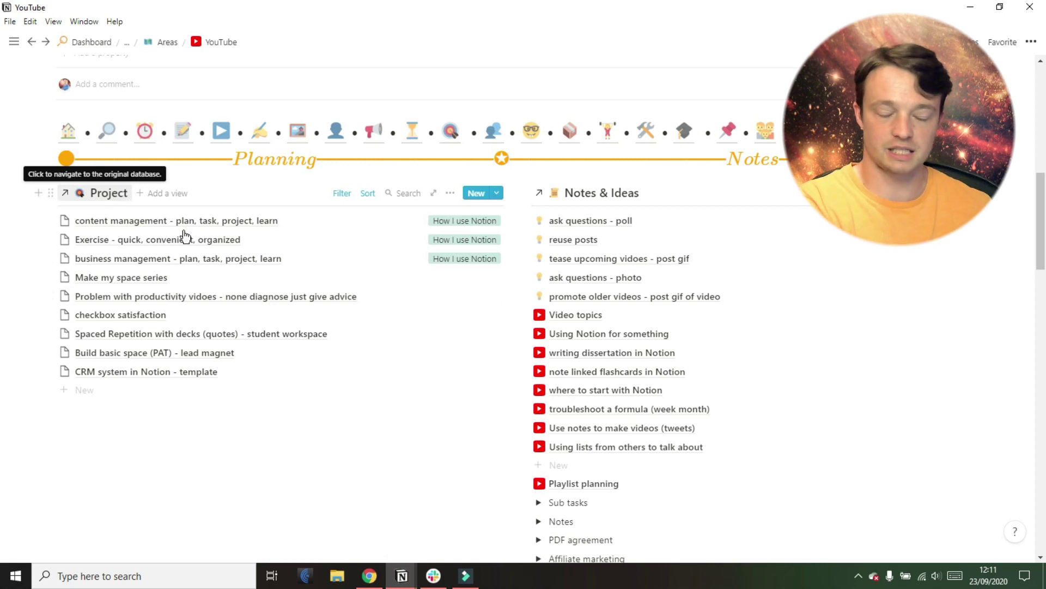
scroll(316, 344, down, 7)
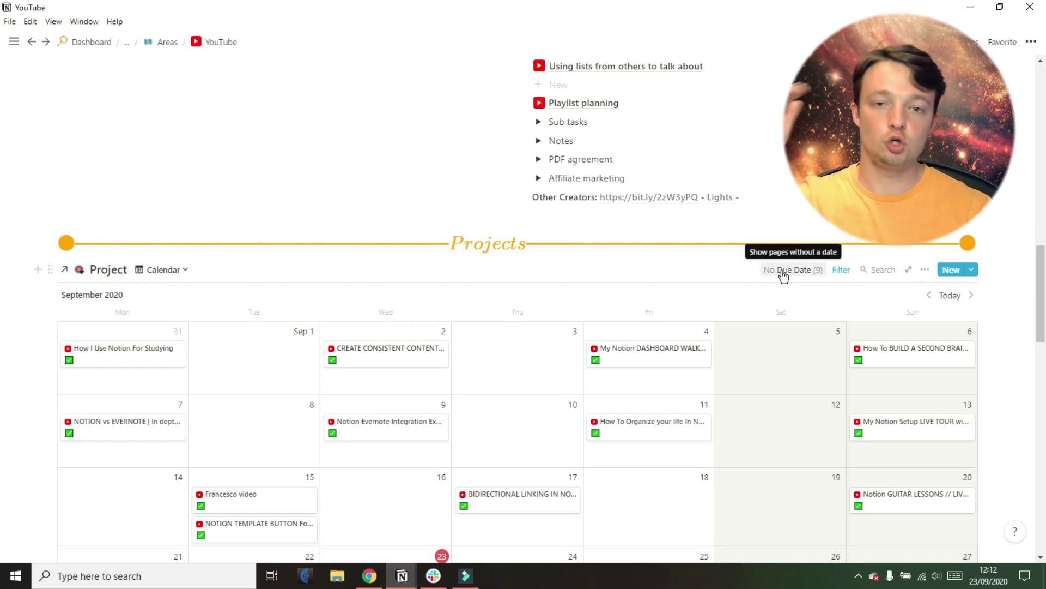
scroll(365, 156, up, 8)
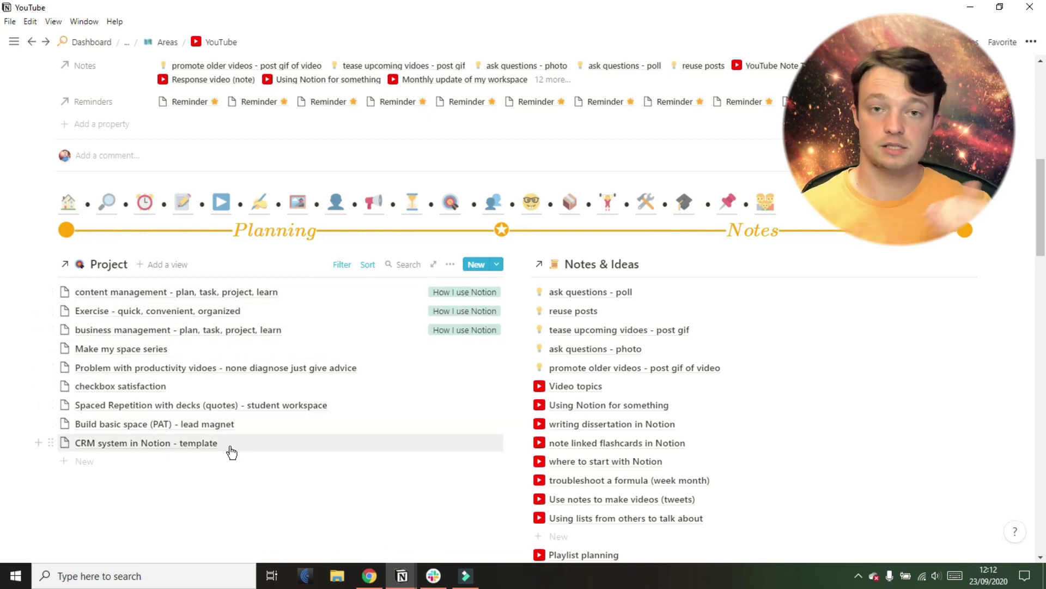
scroll(231, 451, down, 6)
scroll(232, 453, down, 5)
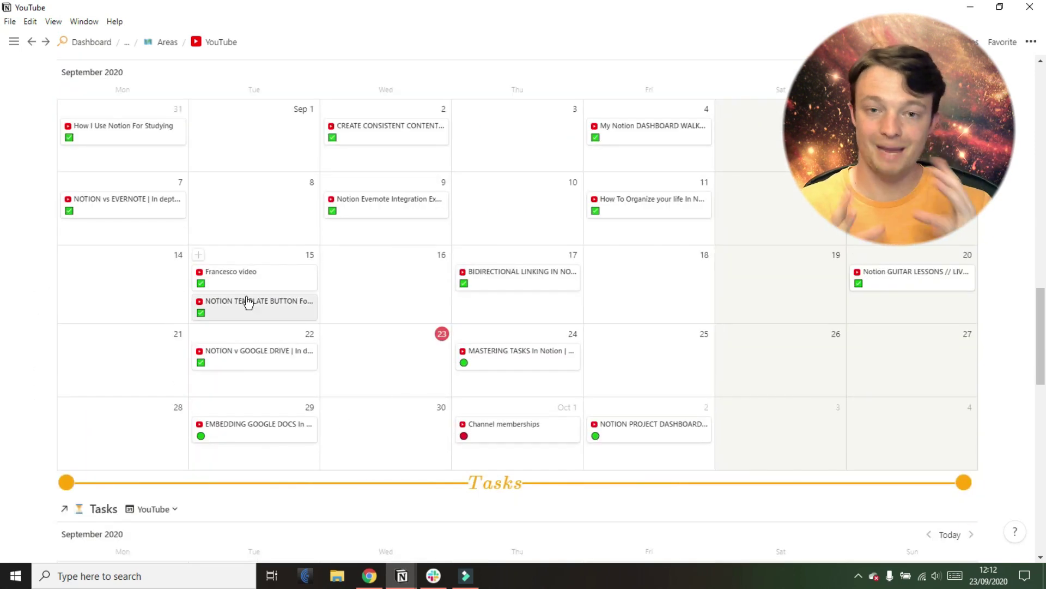
scroll(636, 311, up, 9)
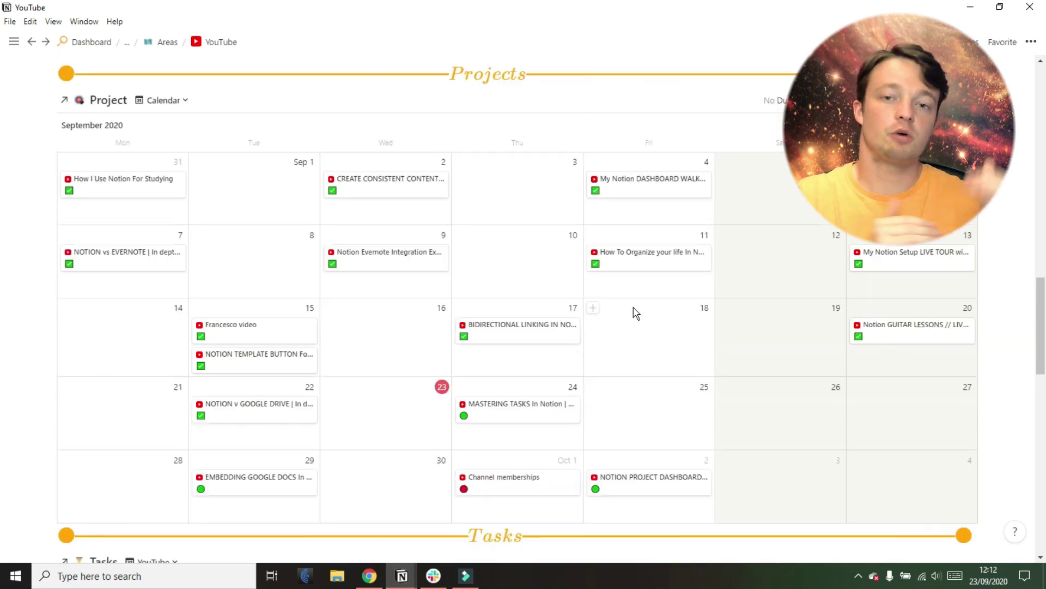
click(339, 122)
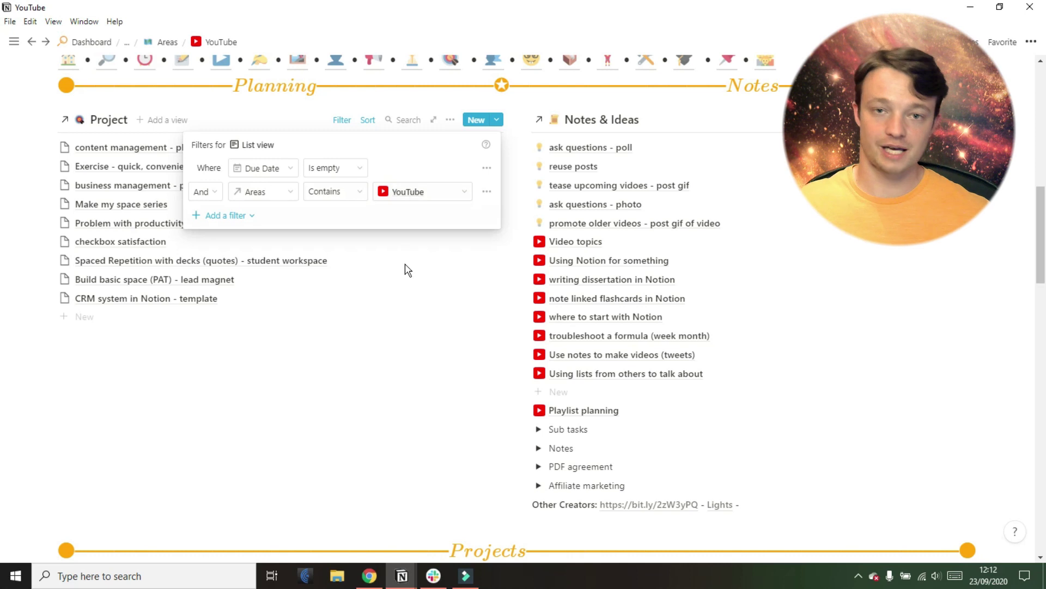
click(392, 385)
scroll(391, 386, up, 3)
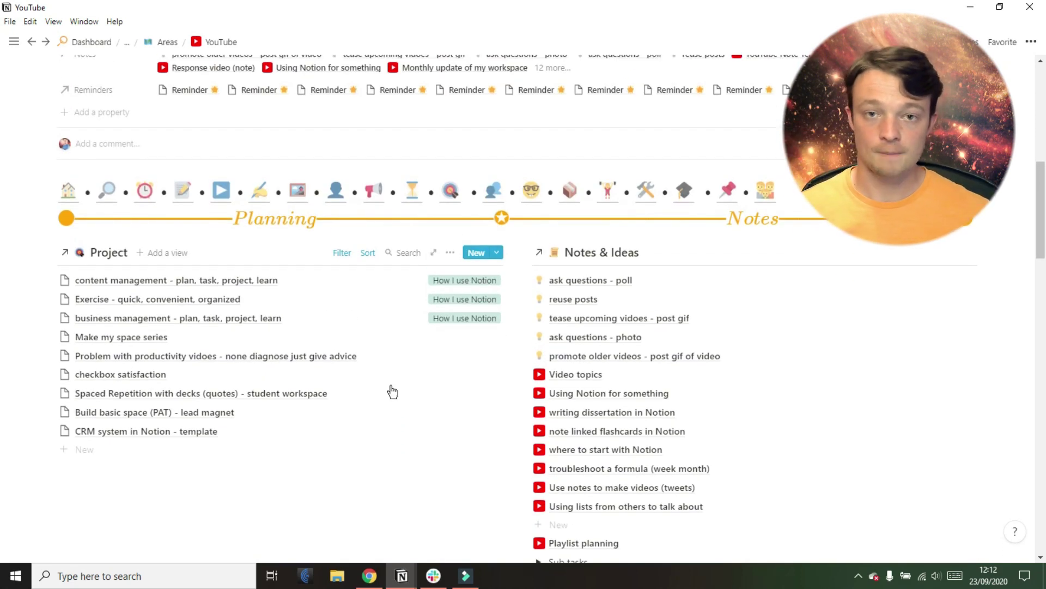
click(68, 192)
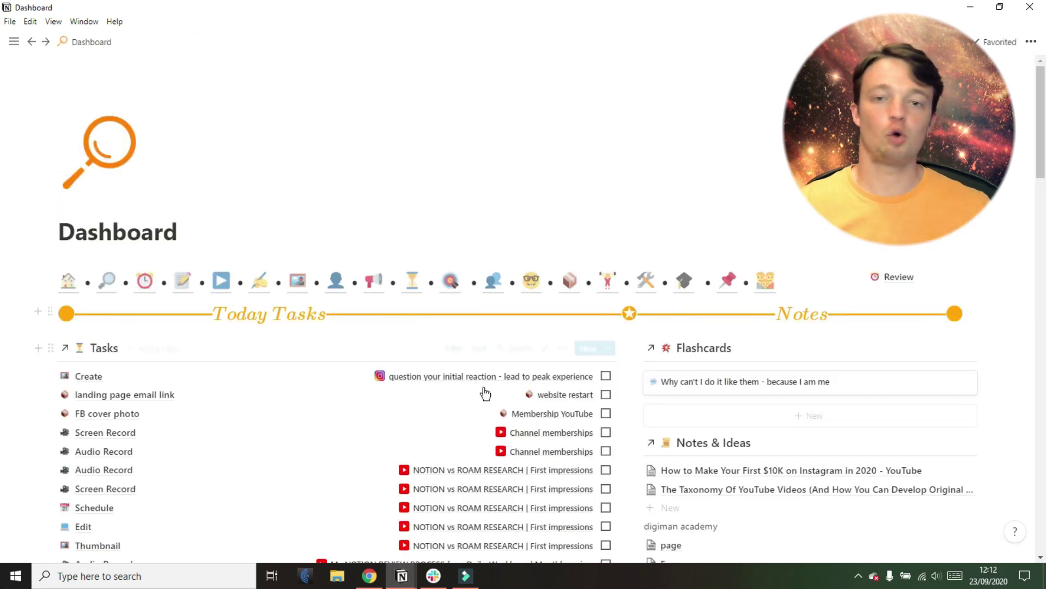
Open the Fun page and begin typing 'TEMPLATE!' on a new line under Calendars = Databases
scroll(628, 418, down, 3)
click(711, 429)
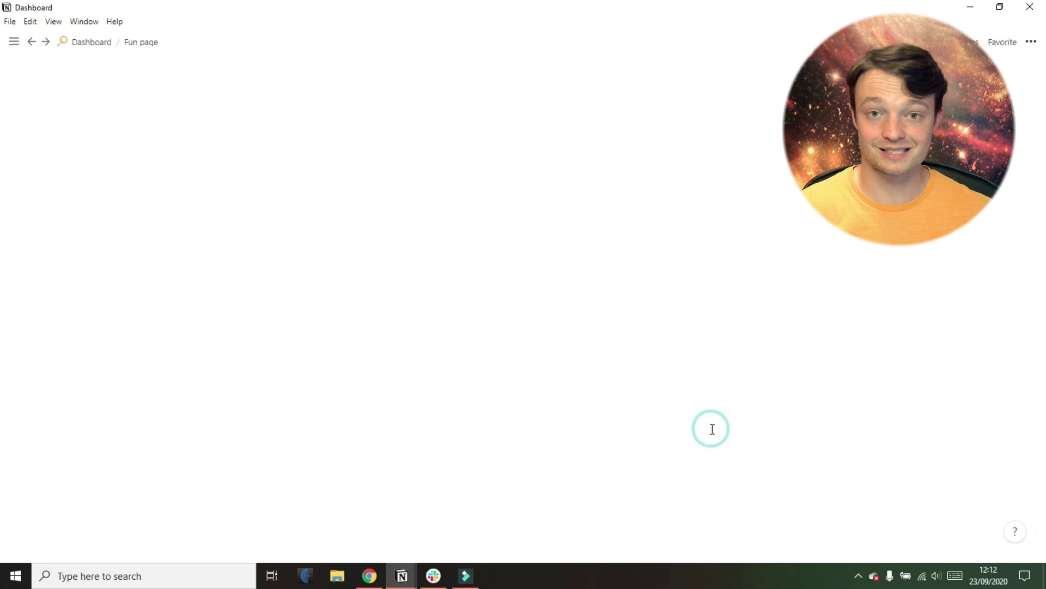
click(387, 229)
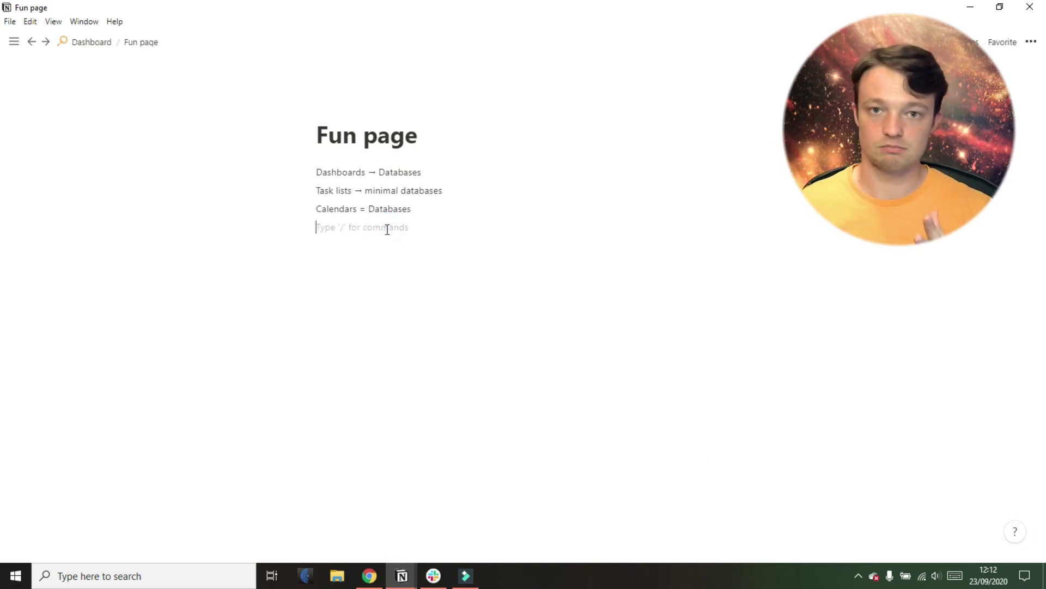
text(T)
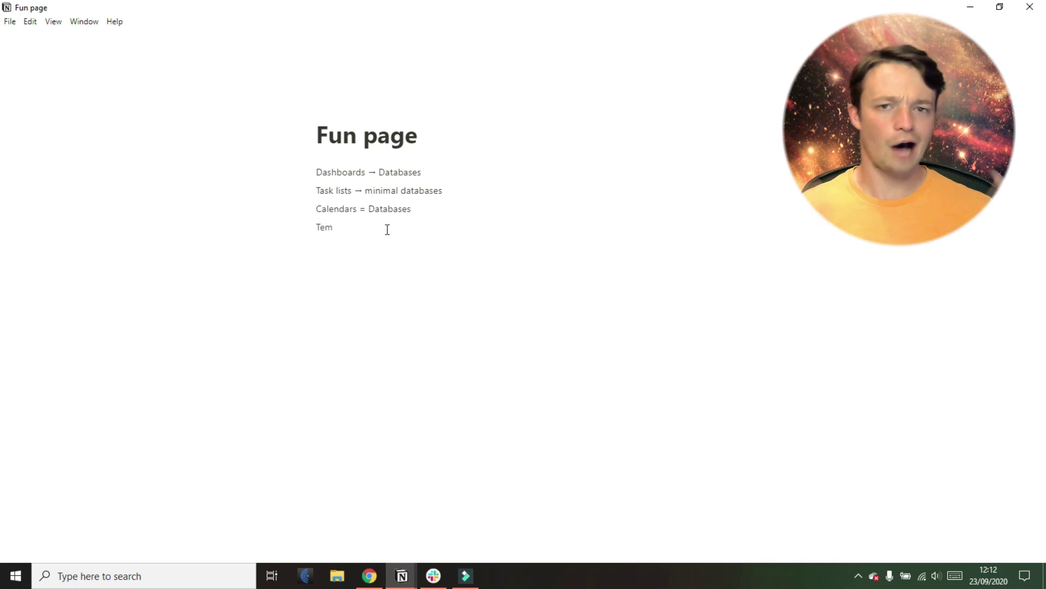
text(EMPLATE!)
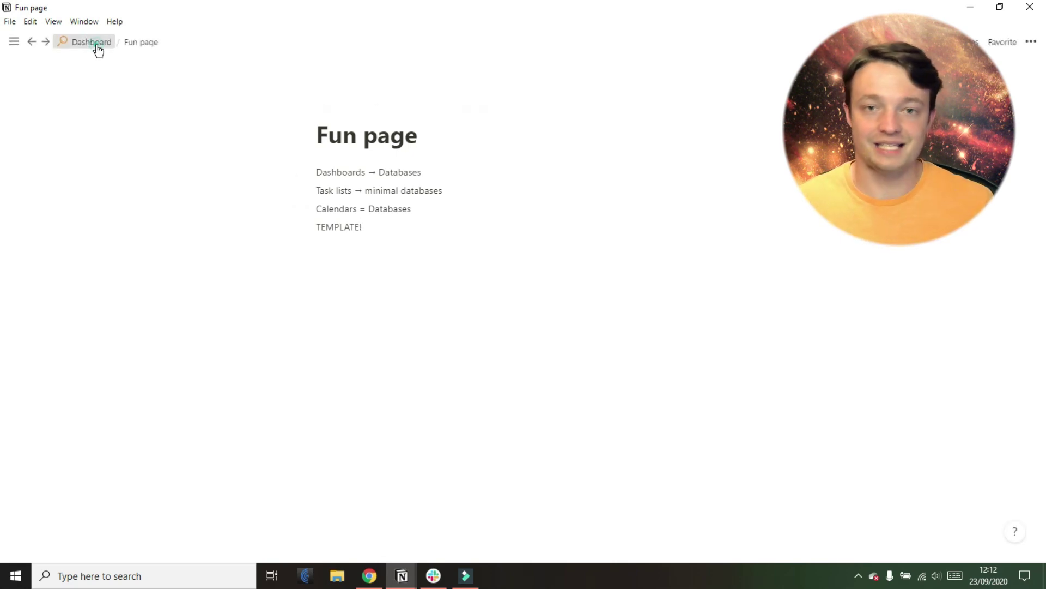
Return to the Dashboard and add a new task using the Added task Template
click(97, 48)
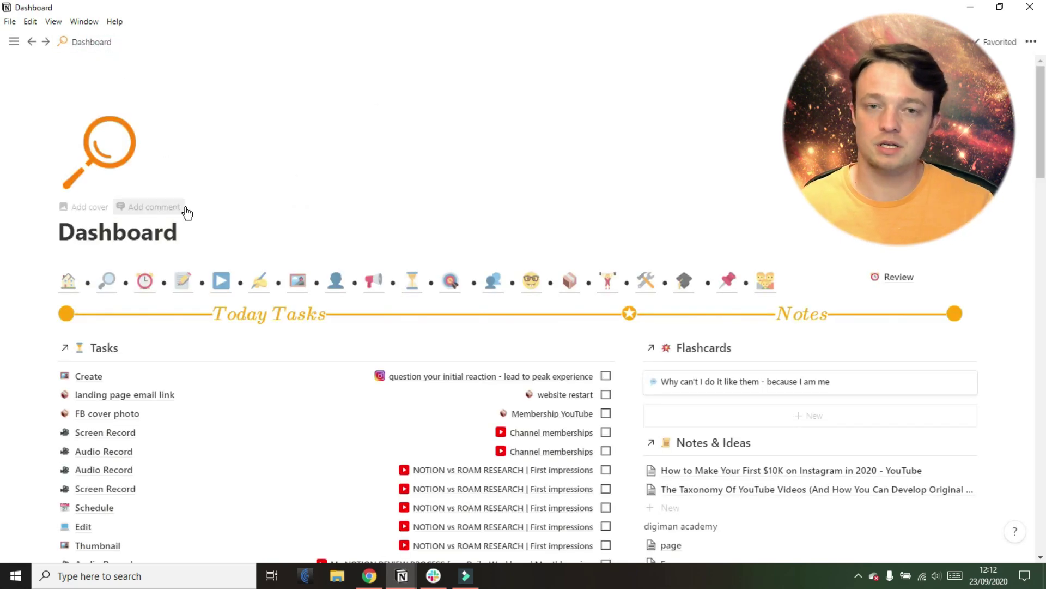
click(192, 217)
scroll(193, 217, down, 3)
scroll(194, 217, down, 3)
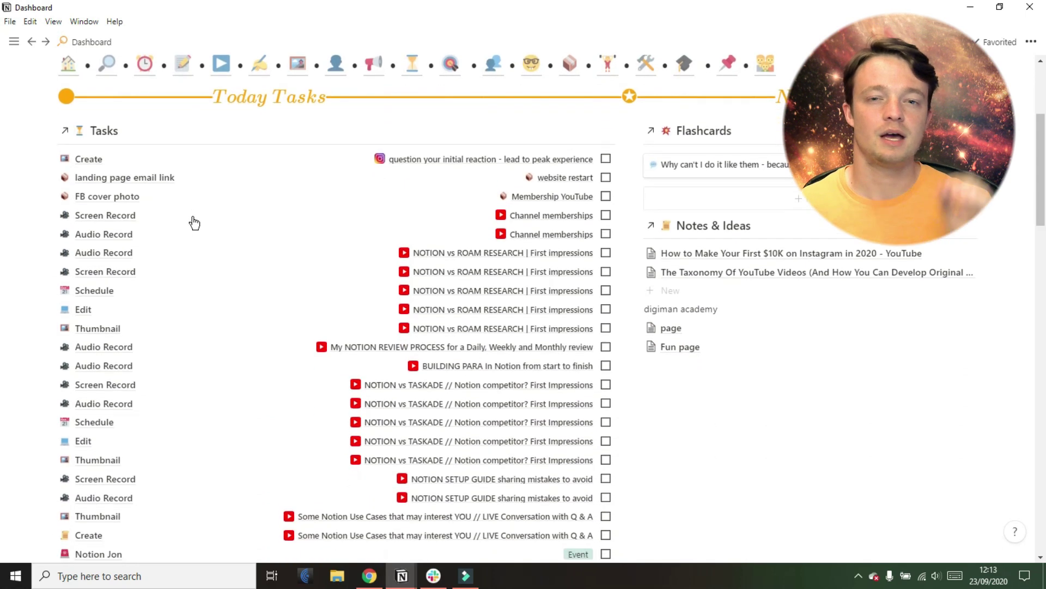
scroll(118, 476, down, 1)
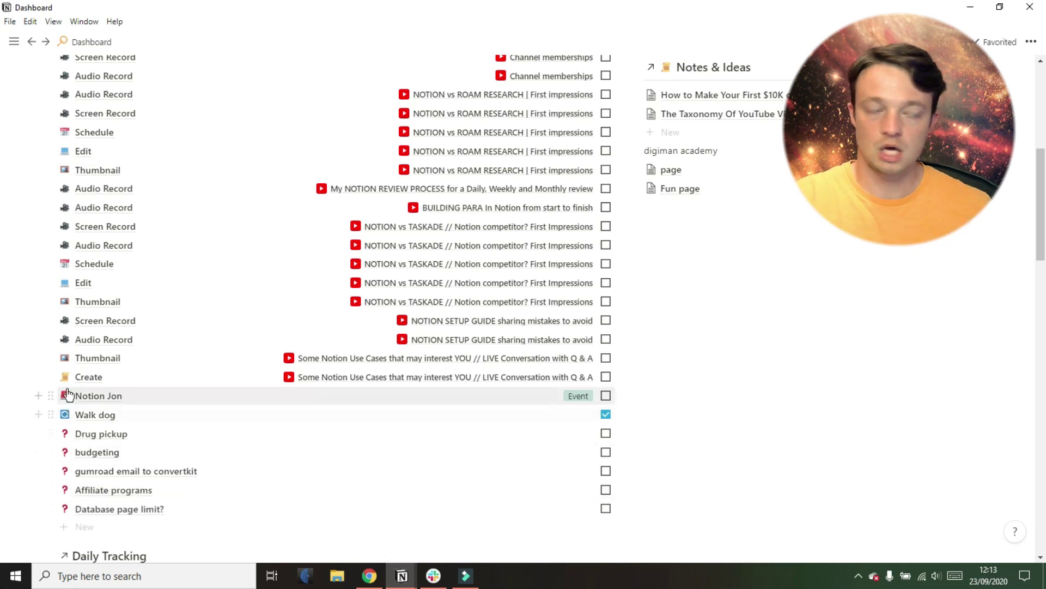
click(87, 527)
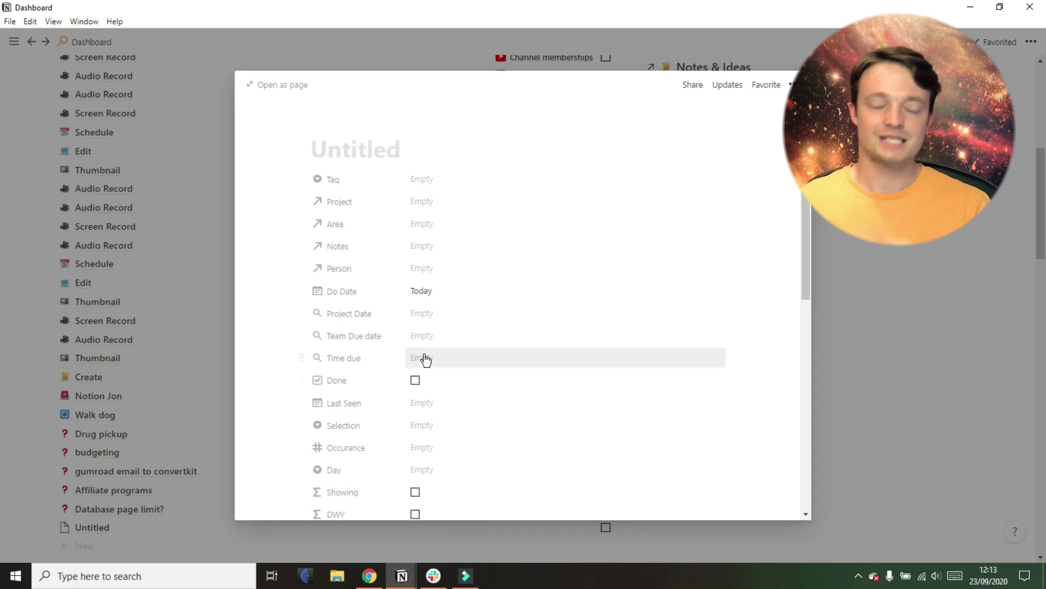
scroll(425, 358, down, 6)
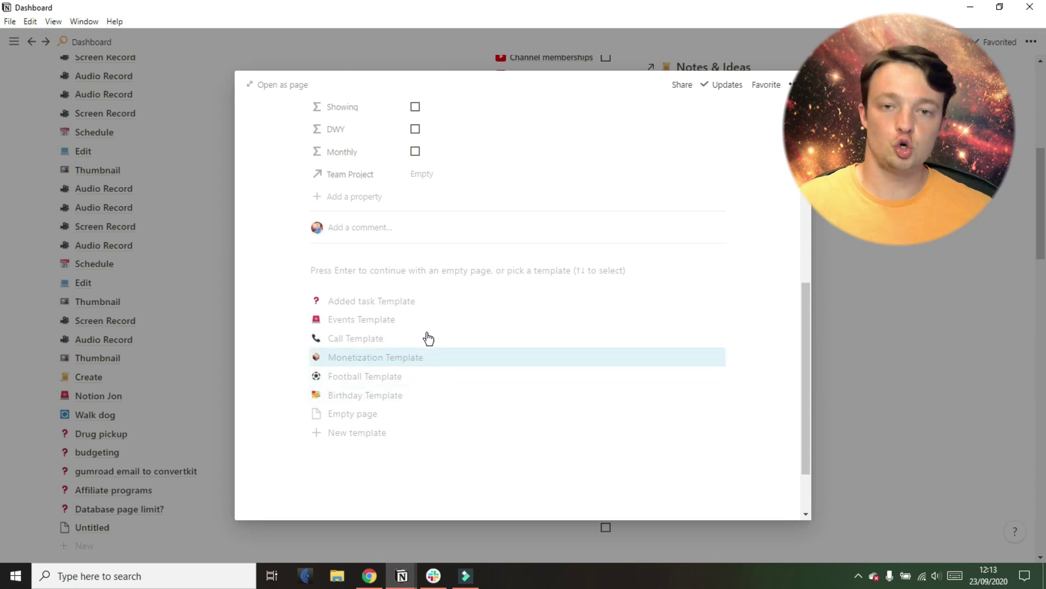
click(421, 300)
Switch the new task to the Events Template and inspect its Notes & Ideas filter
scroll(422, 303, up, 6)
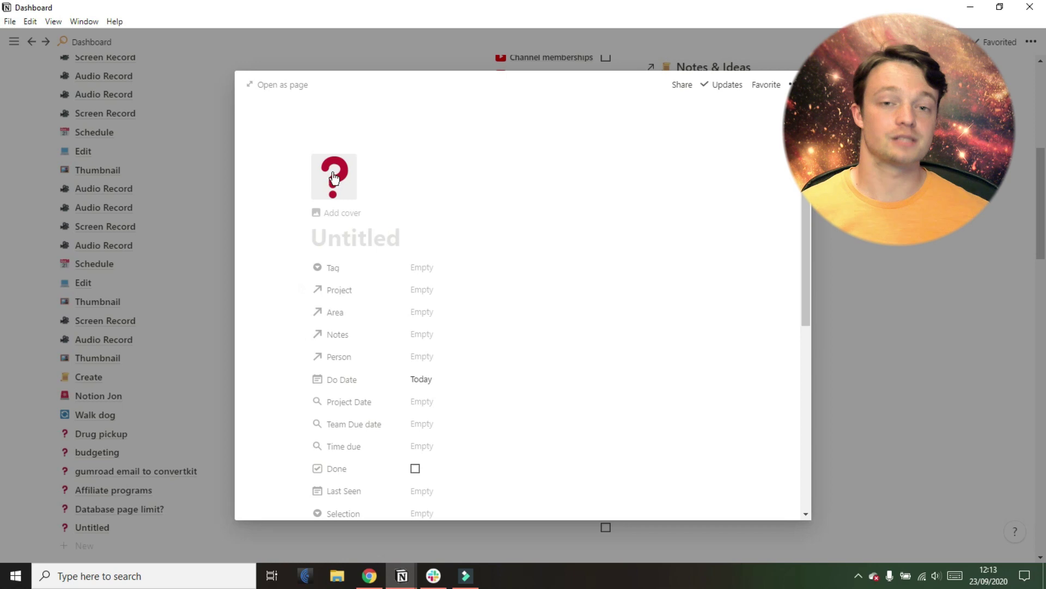
scroll(337, 245, down, 6)
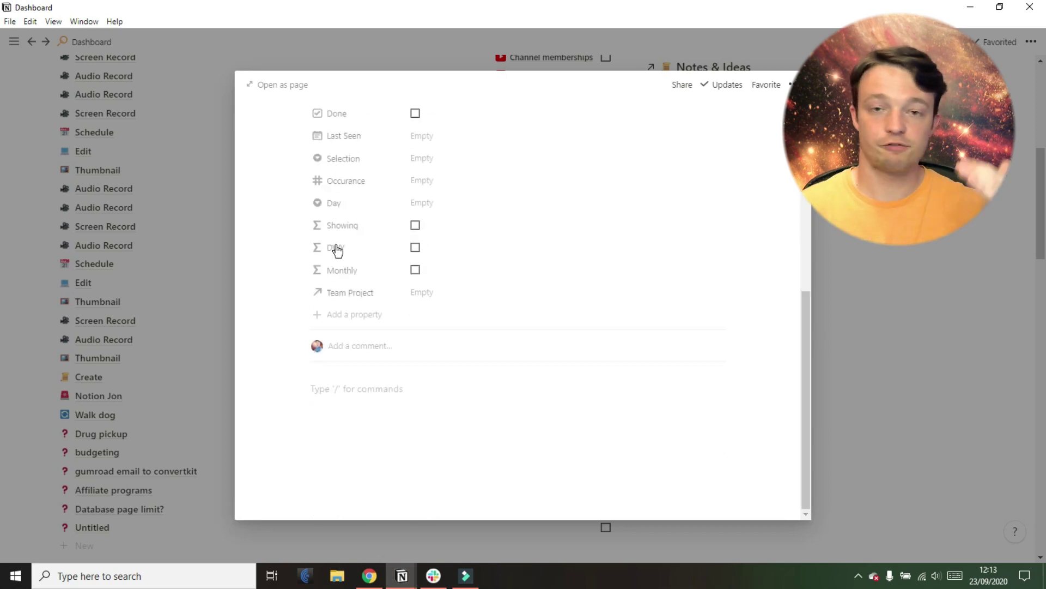
drag(341, 399, 342, 378)
click(342, 377)
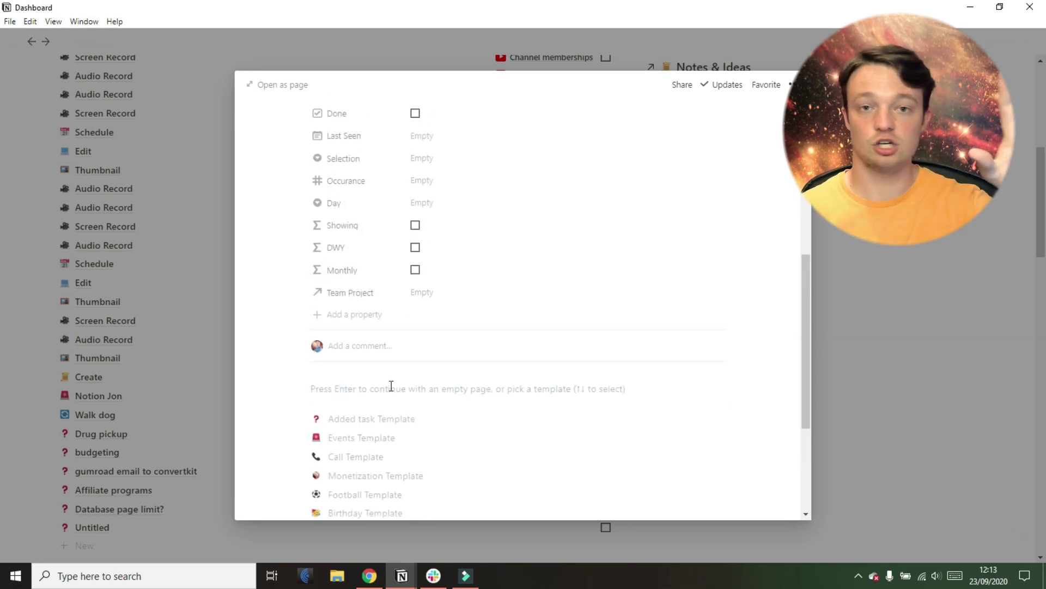
scroll(359, 382, down, 2)
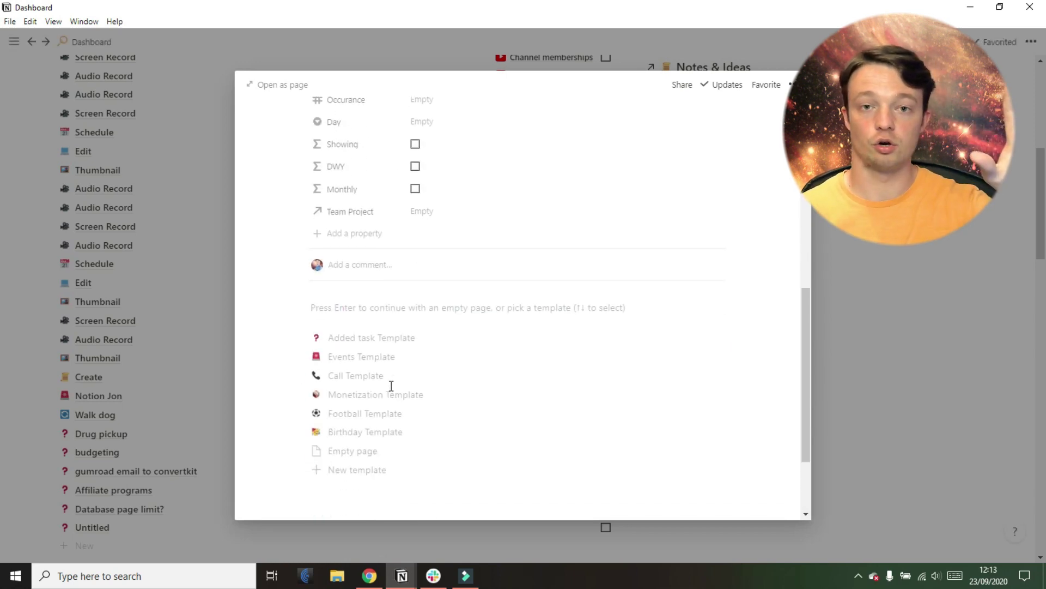
click(362, 354)
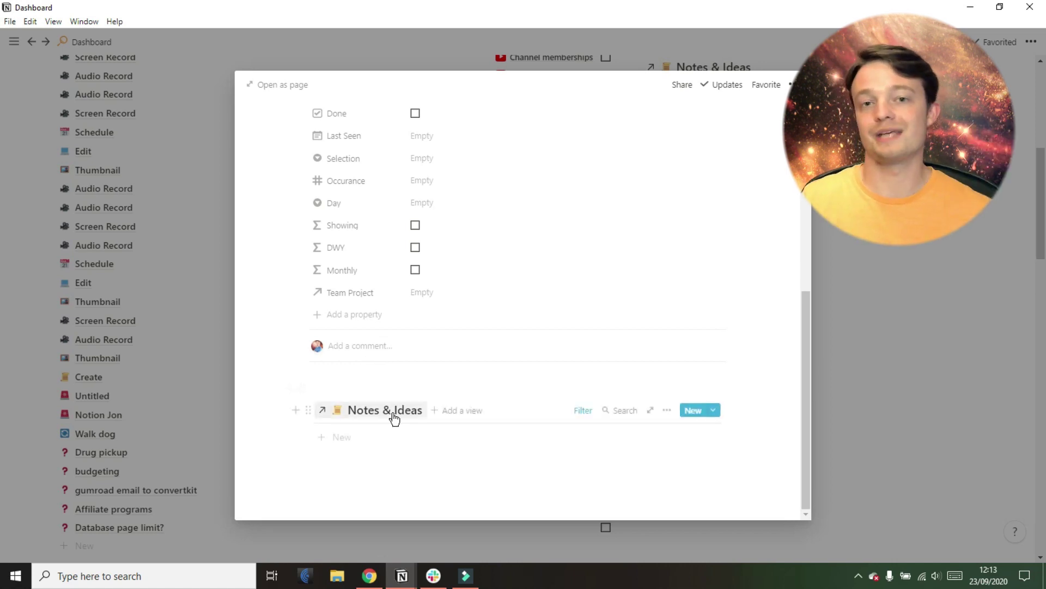
click(590, 414)
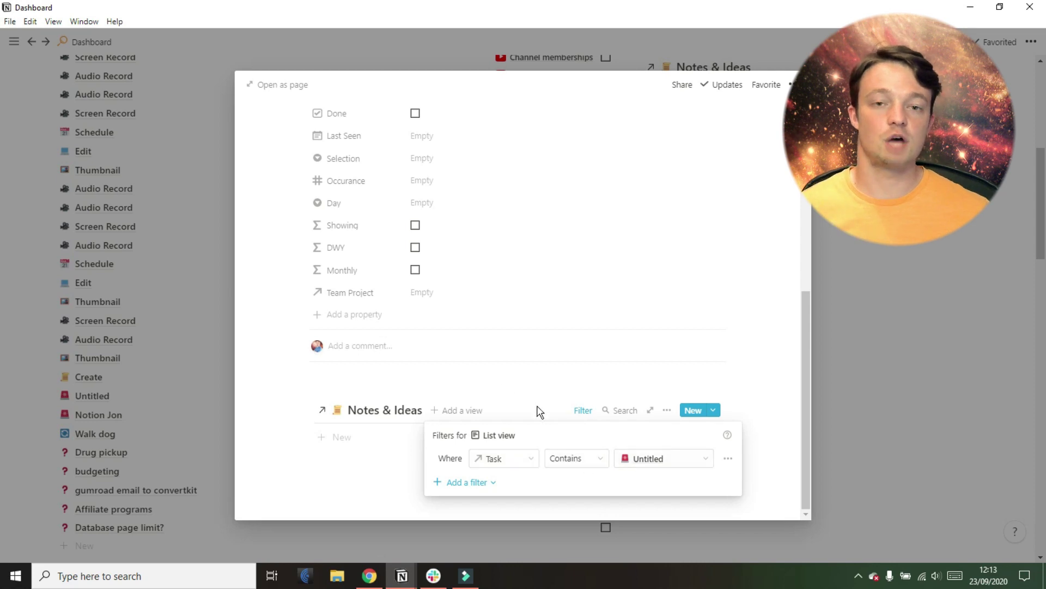
click(502, 386)
scroll(502, 391, up, 5)
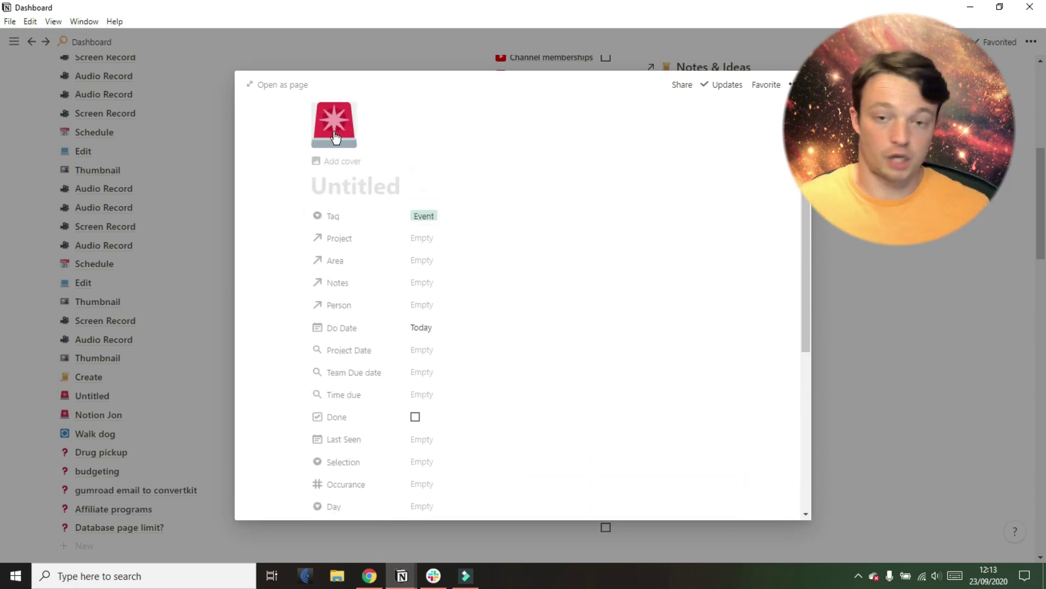
Title the task 'event', confirm the filter matches it, and close the task preview
click(350, 184)
text(event)
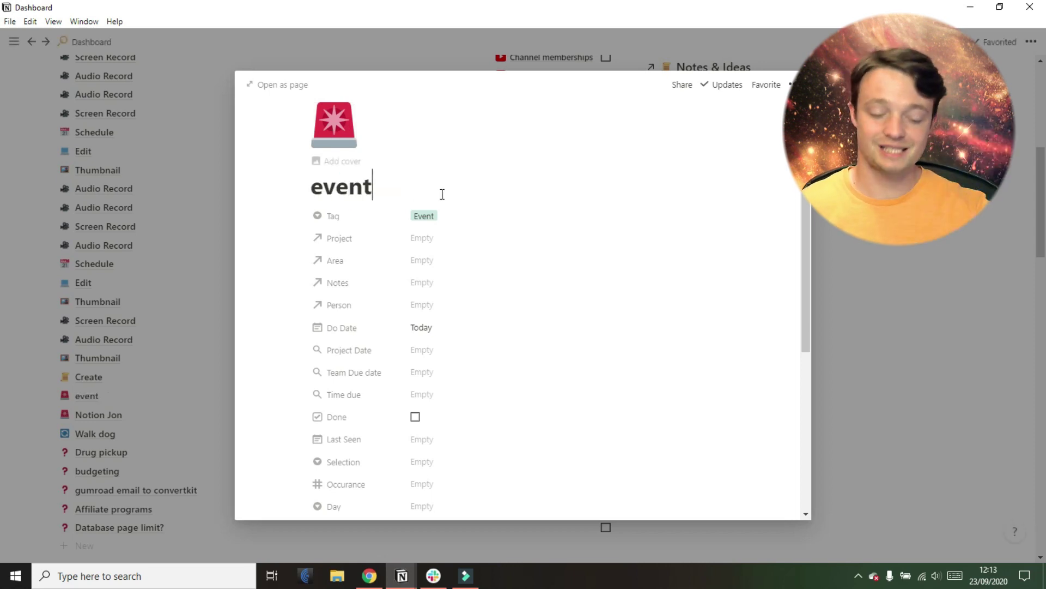
scroll(441, 196, down, 5)
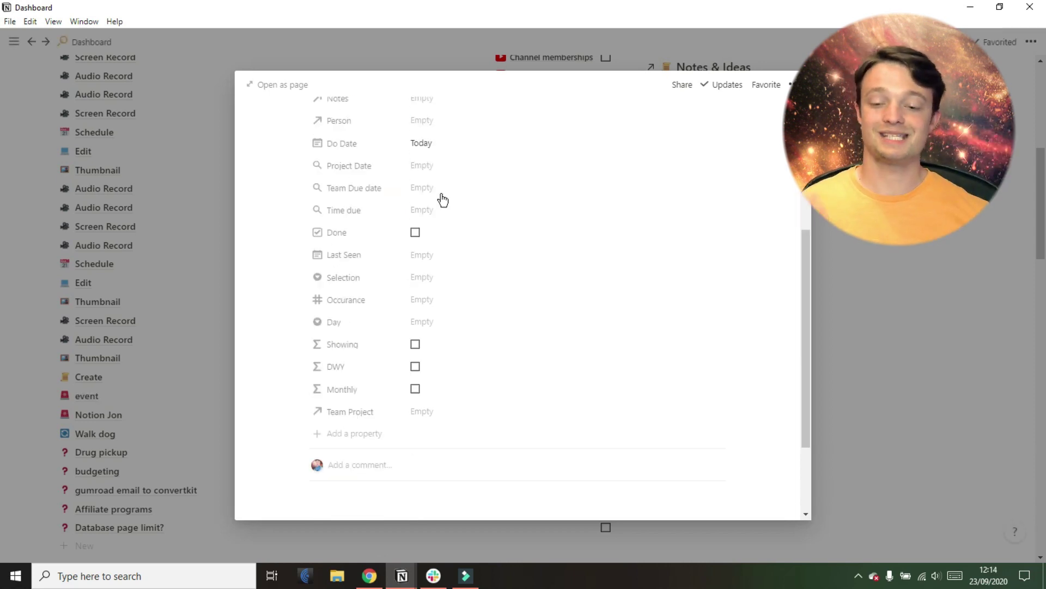
click(581, 412)
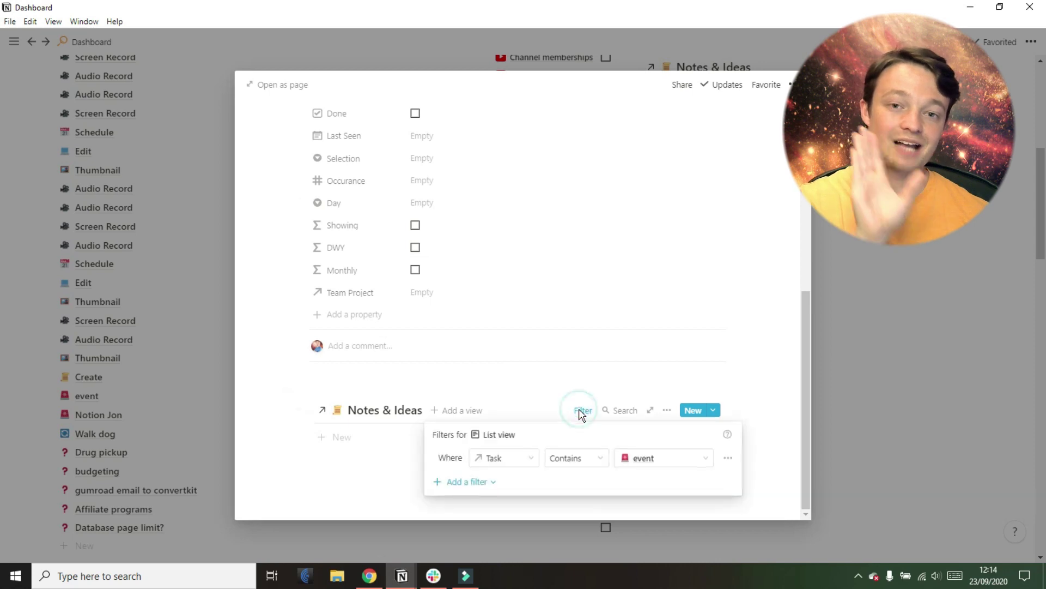
click(516, 387)
click(860, 374)
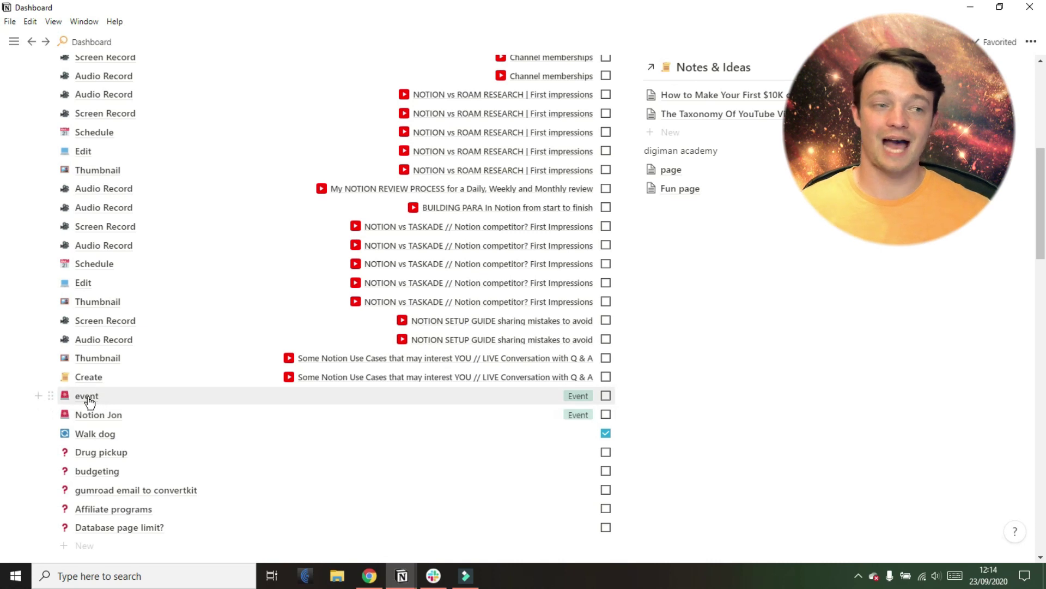
Delete the event task from the Dashboard's Tasks list
right_click(110, 402)
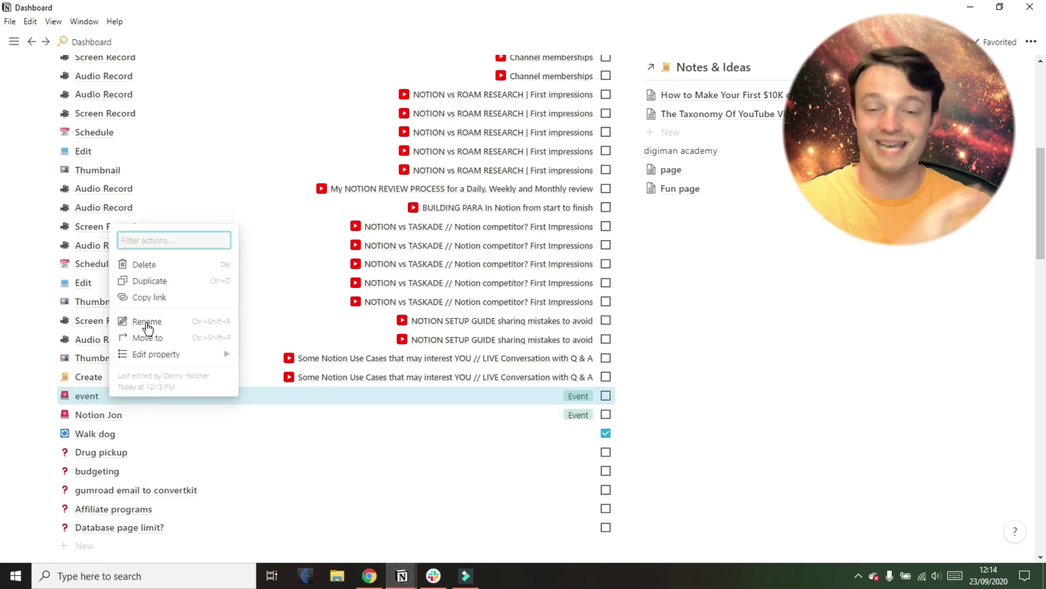
click(165, 271)
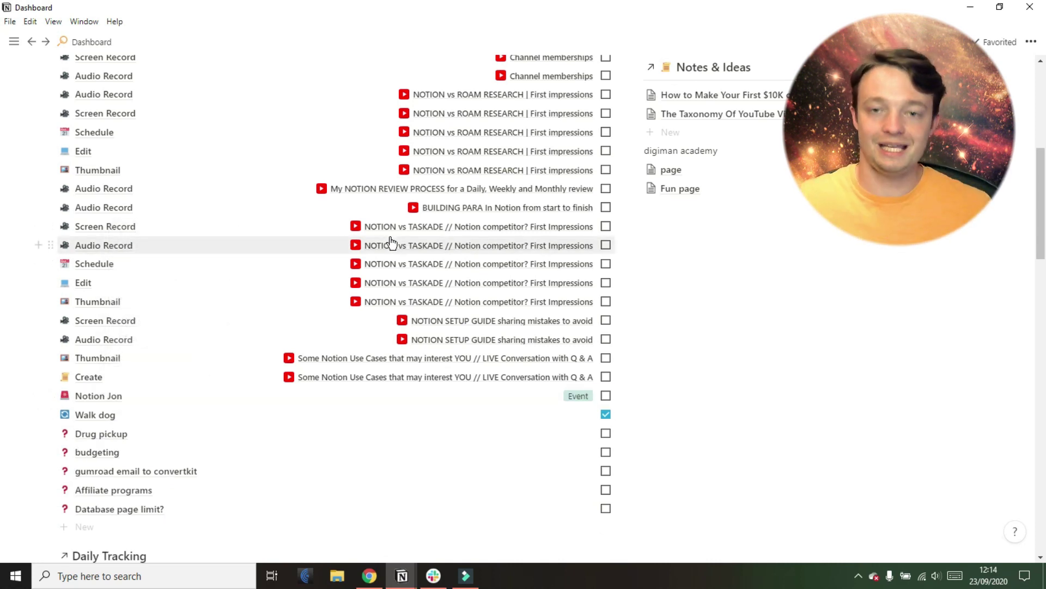
scroll(390, 241, up, 5)
scroll(391, 242, up, 1)
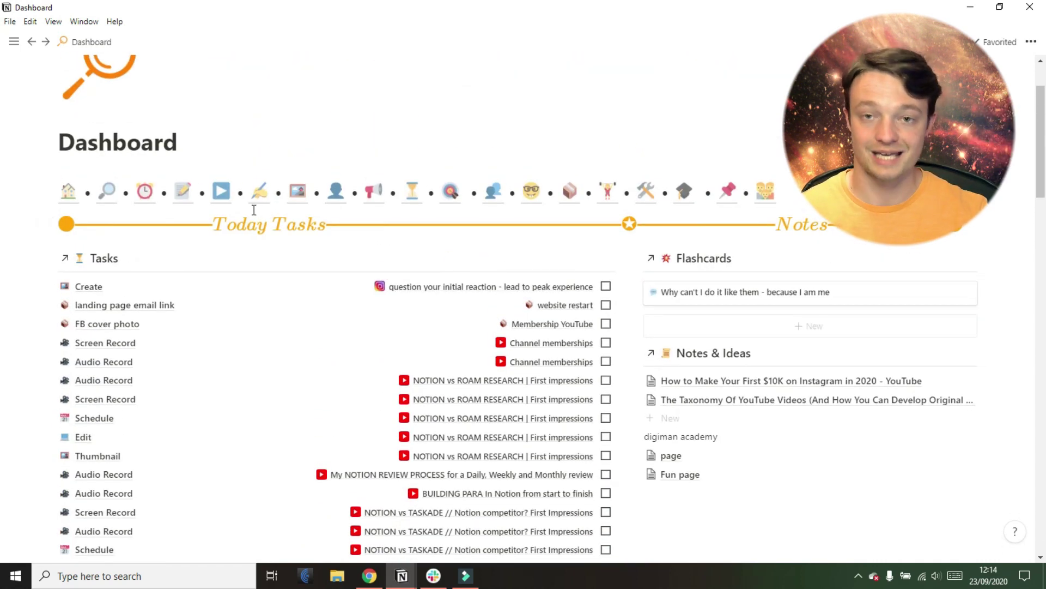
View the Project page's new-entry templates, then go back to the Dashboard page
click(457, 190)
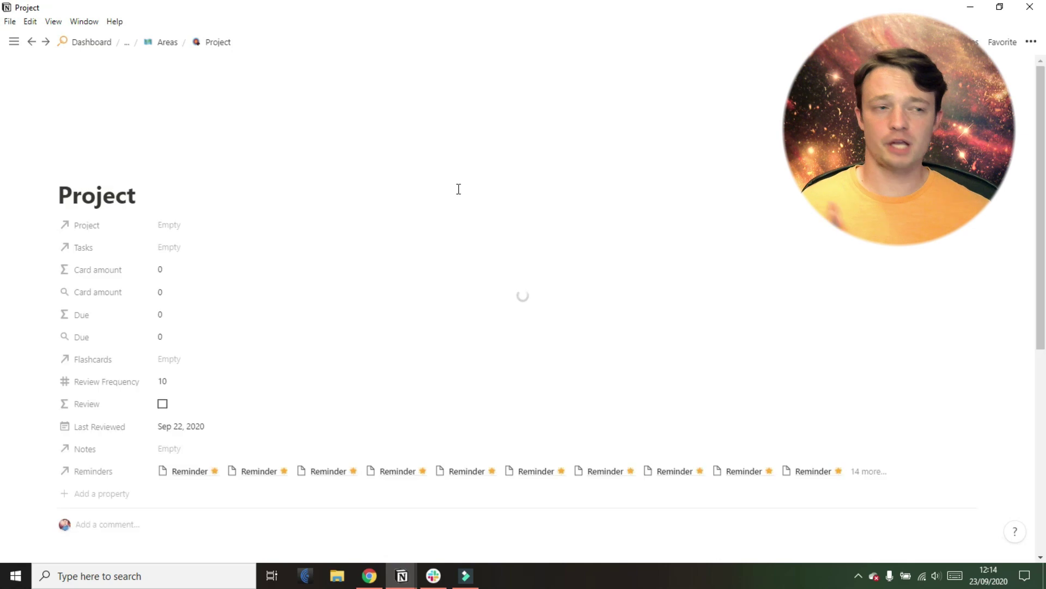
scroll(459, 191, down, 5)
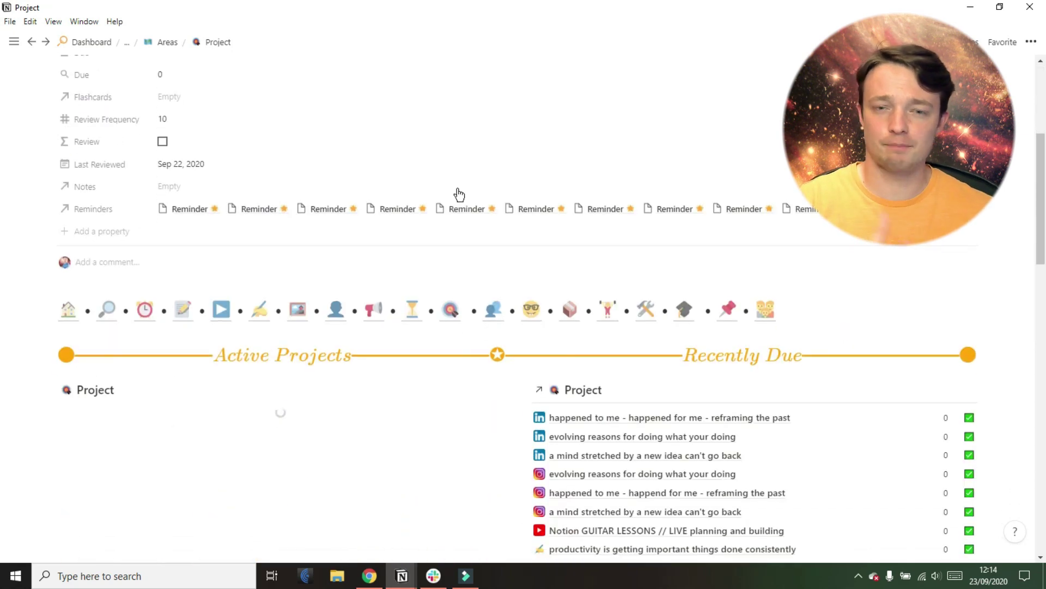
scroll(459, 194, down, 2)
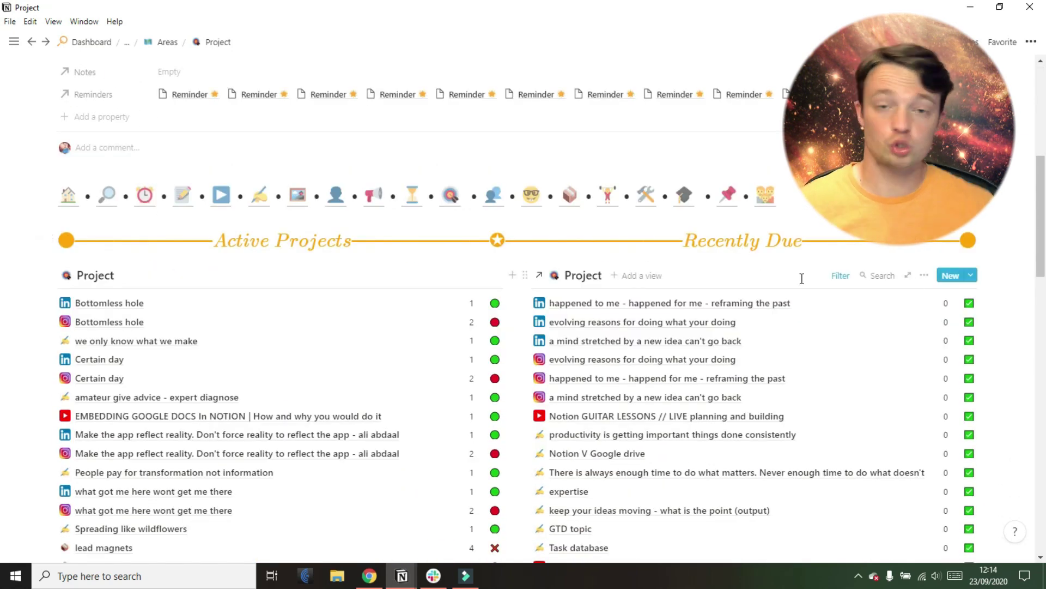
click(971, 275)
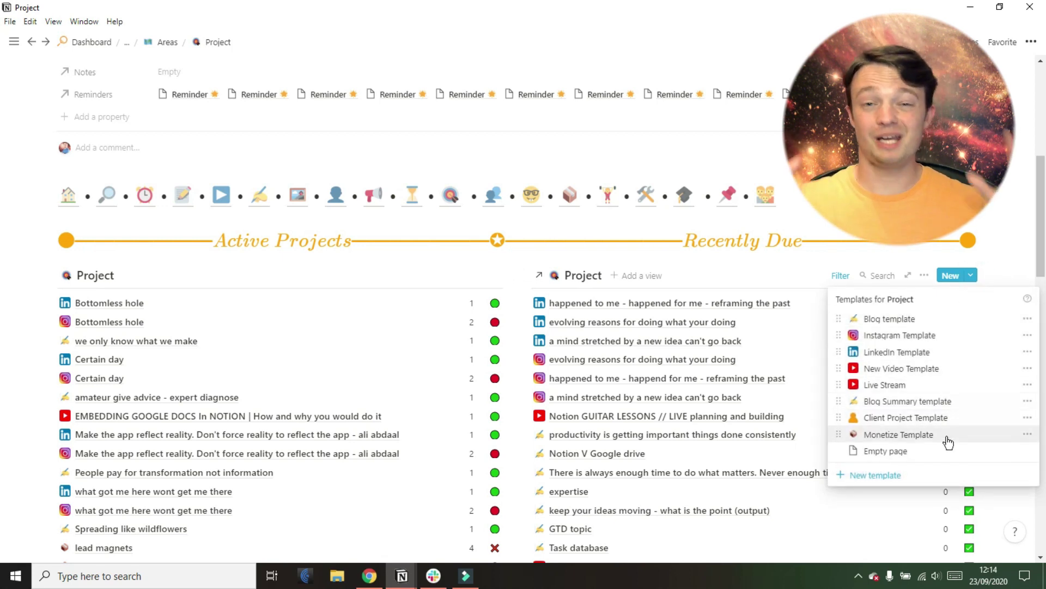
key(Escape)
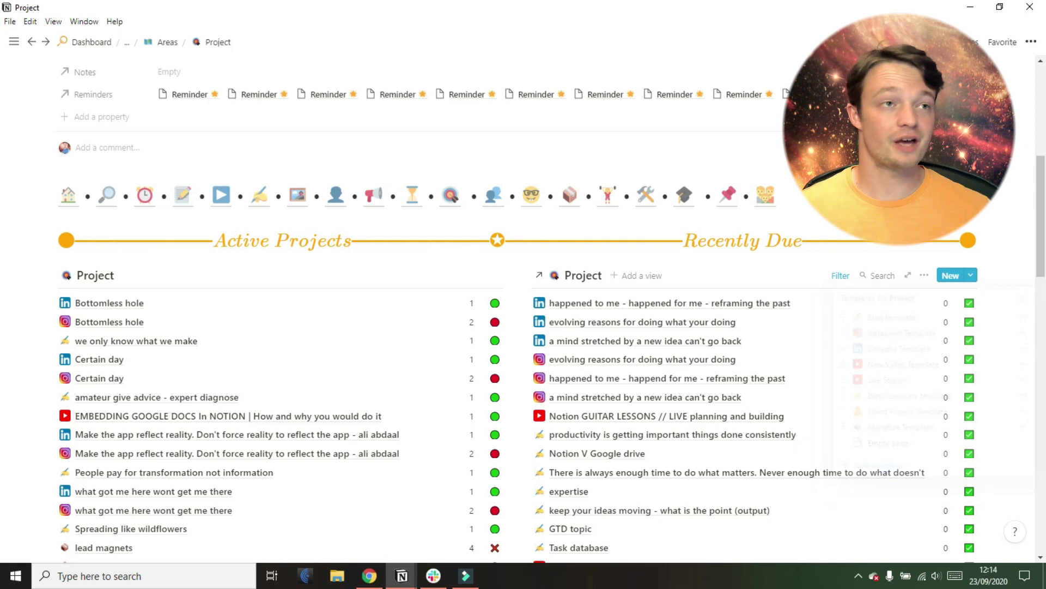
click(68, 195)
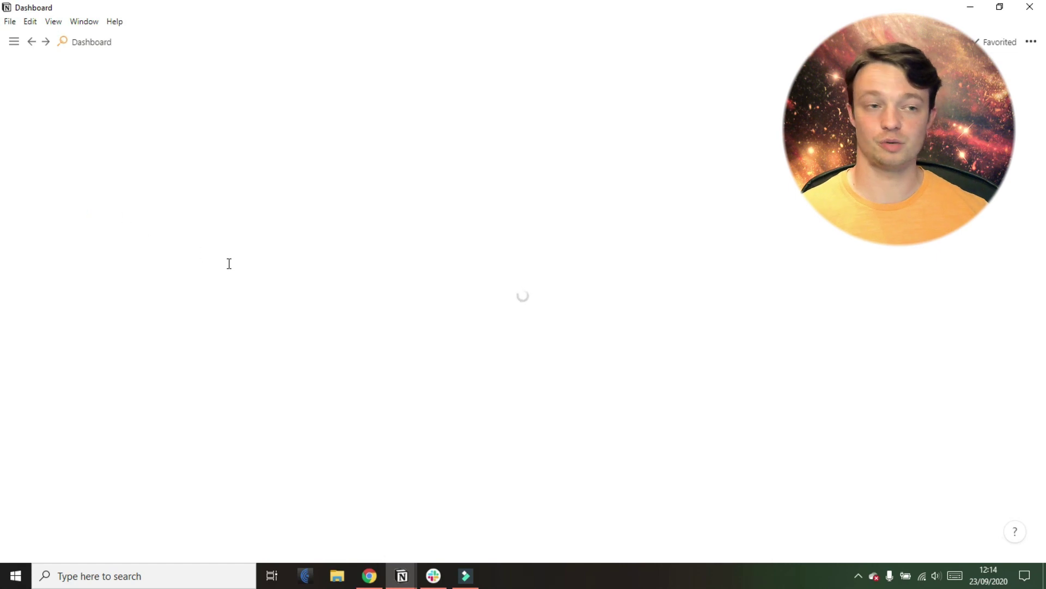
scroll(724, 468, down, 3)
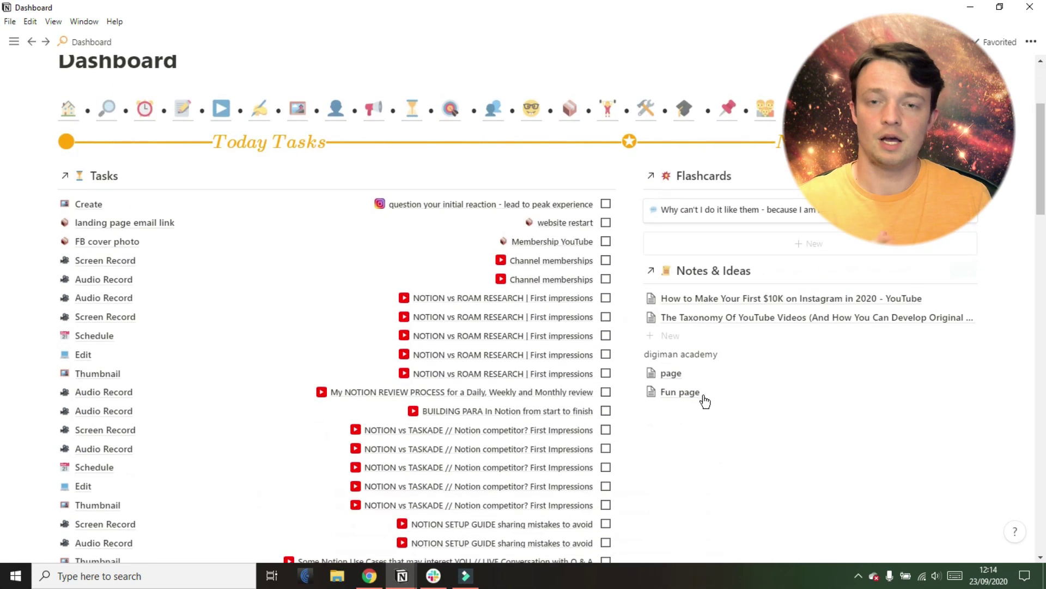
Add a 'Learn the app' line below TEMPLATE! on the Fun page, then return to Dashboard
click(702, 397)
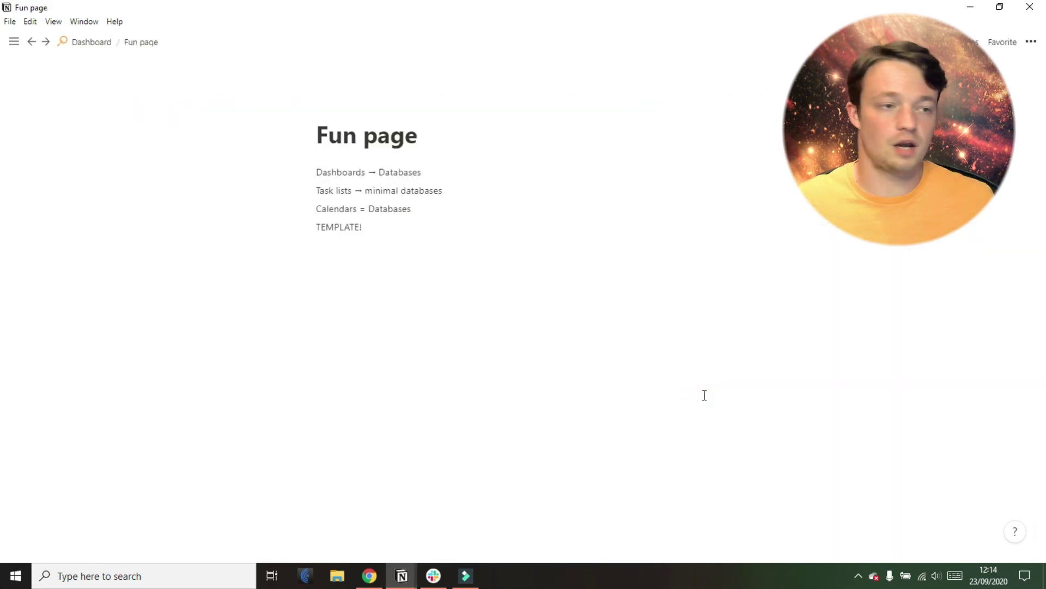
click(367, 238)
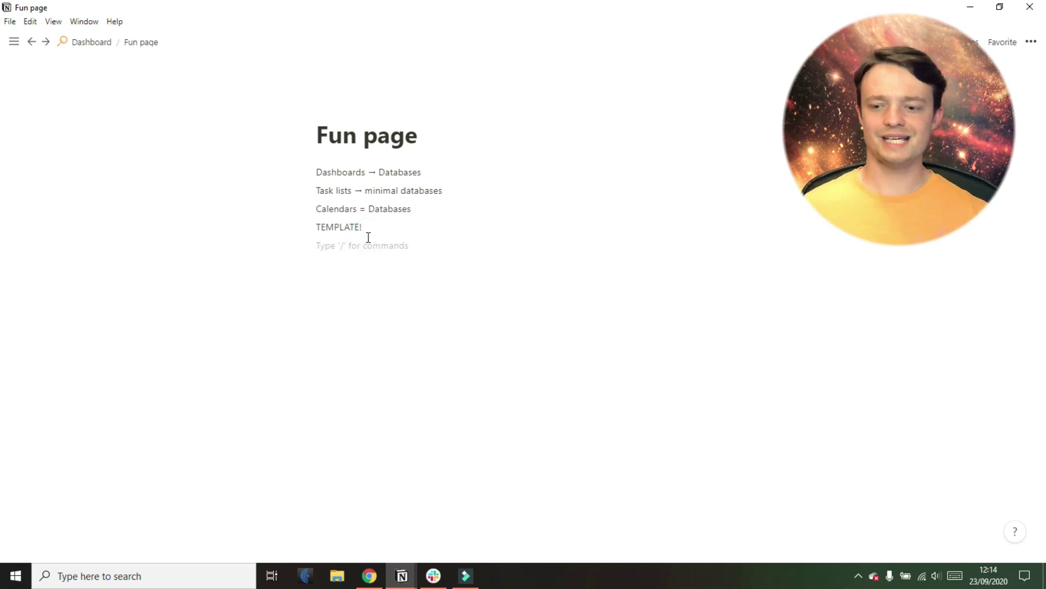
text(Lea)
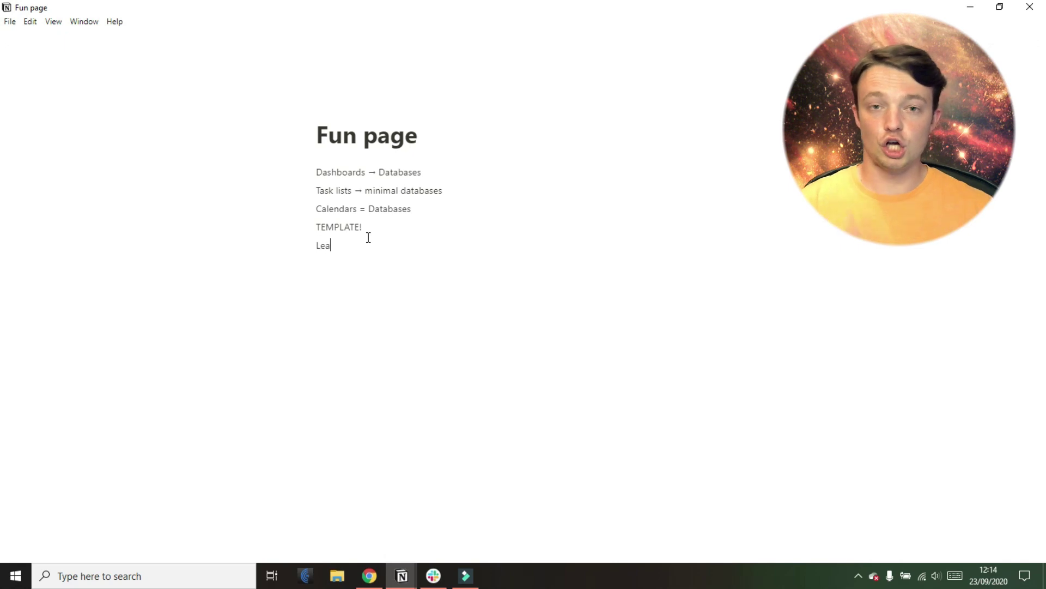
text(rn )
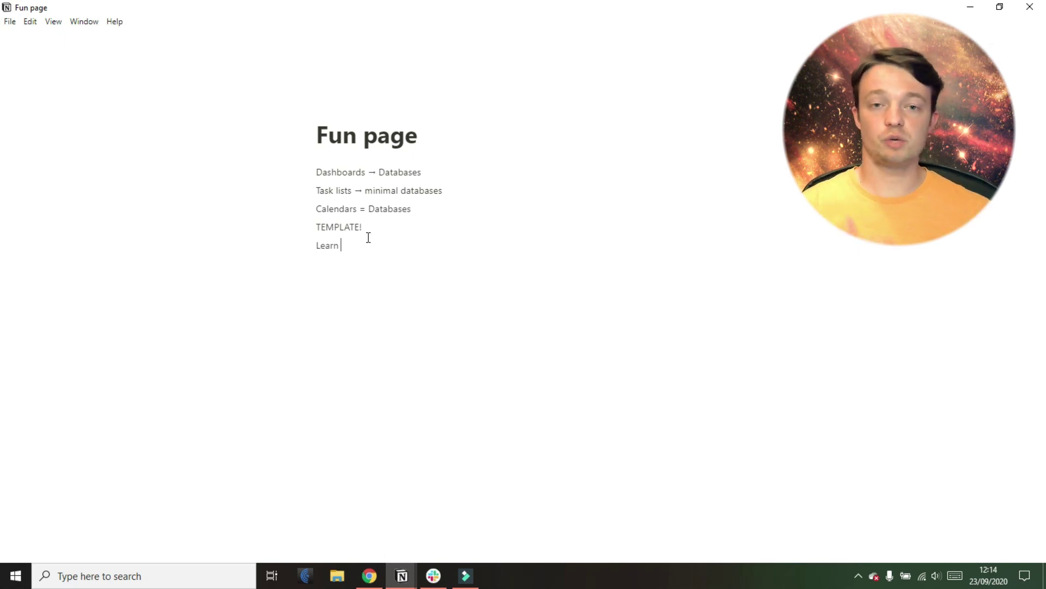
text(the app ←)
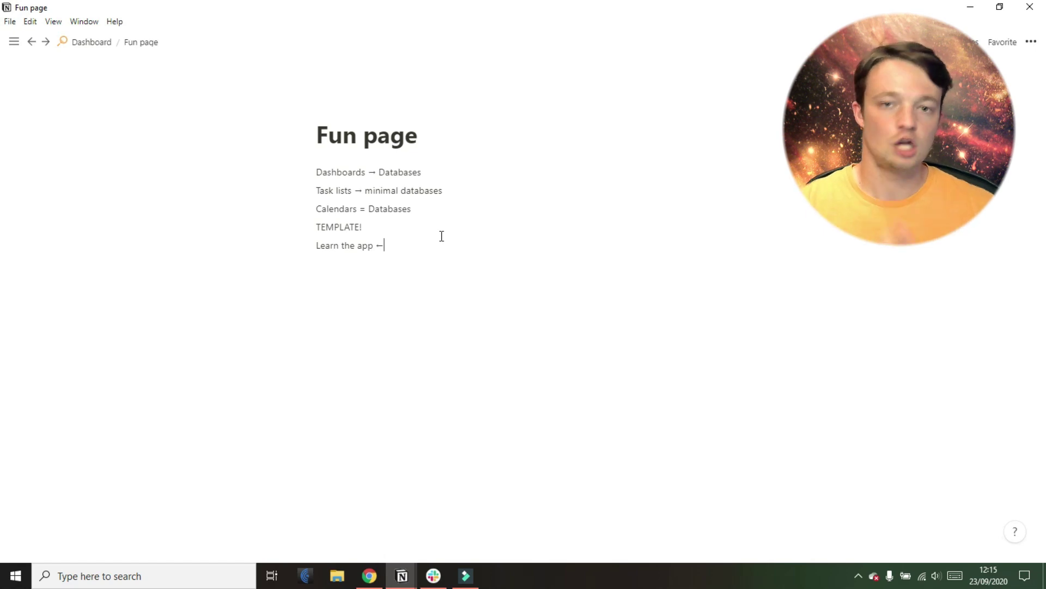
click(103, 46)
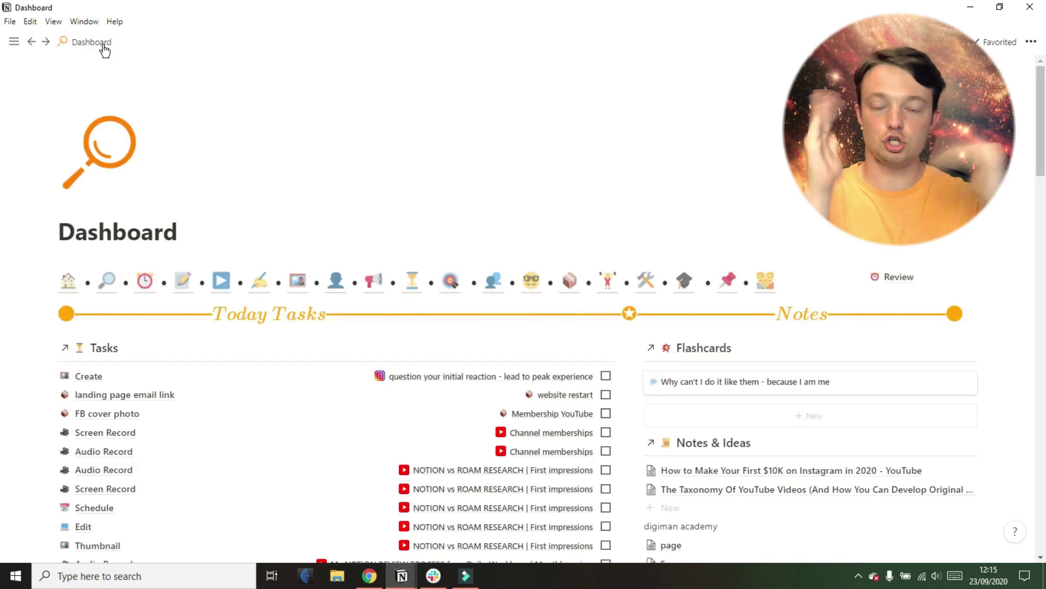
Insert an empty line below the Fun page link and scroll down to the Daily Tracking table
click(183, 224)
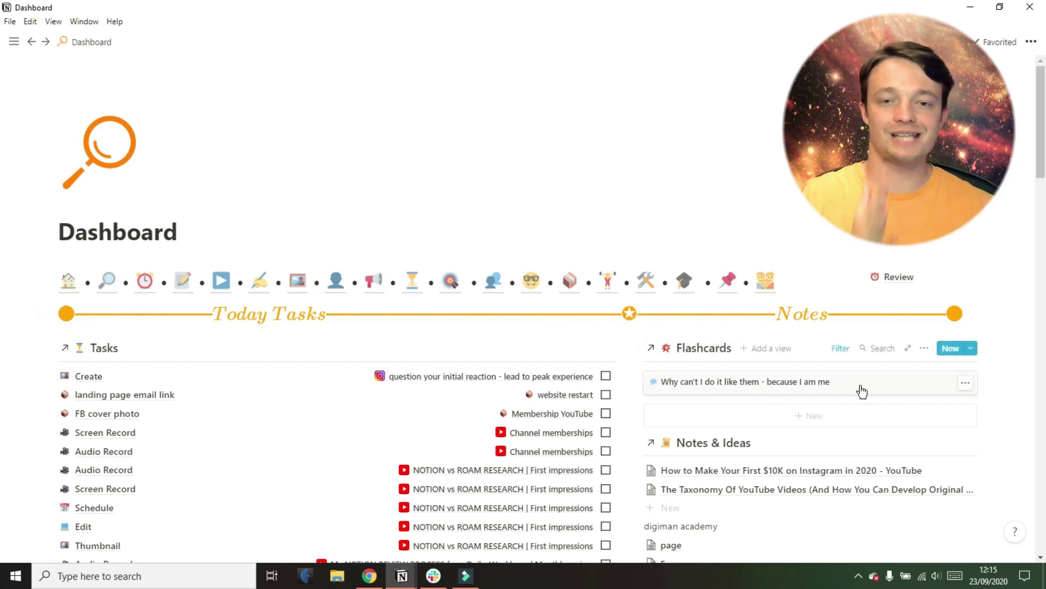
scroll(860, 390, down, 2)
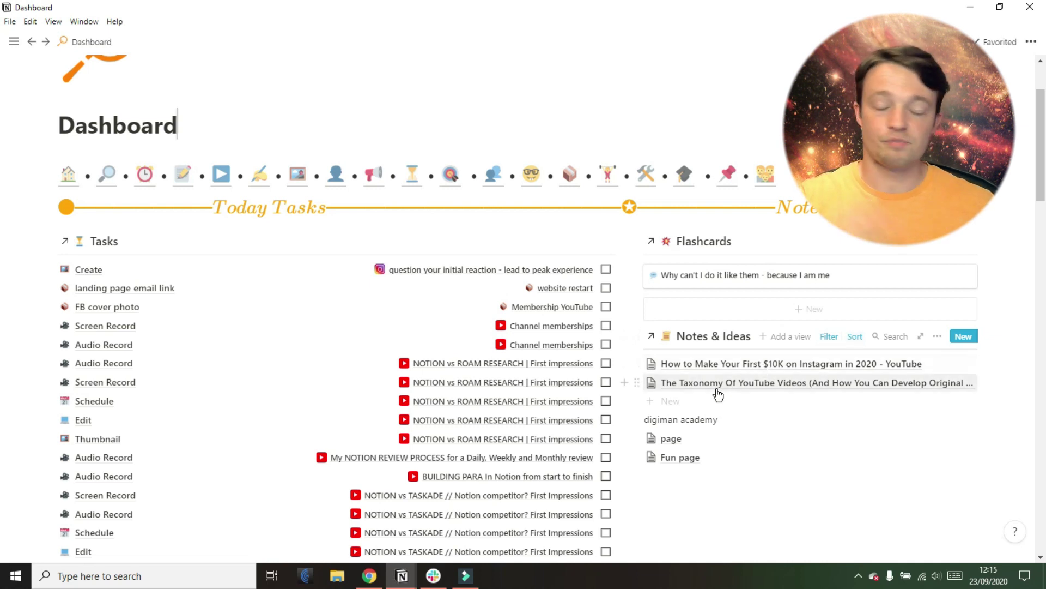
scroll(717, 395, down, 5)
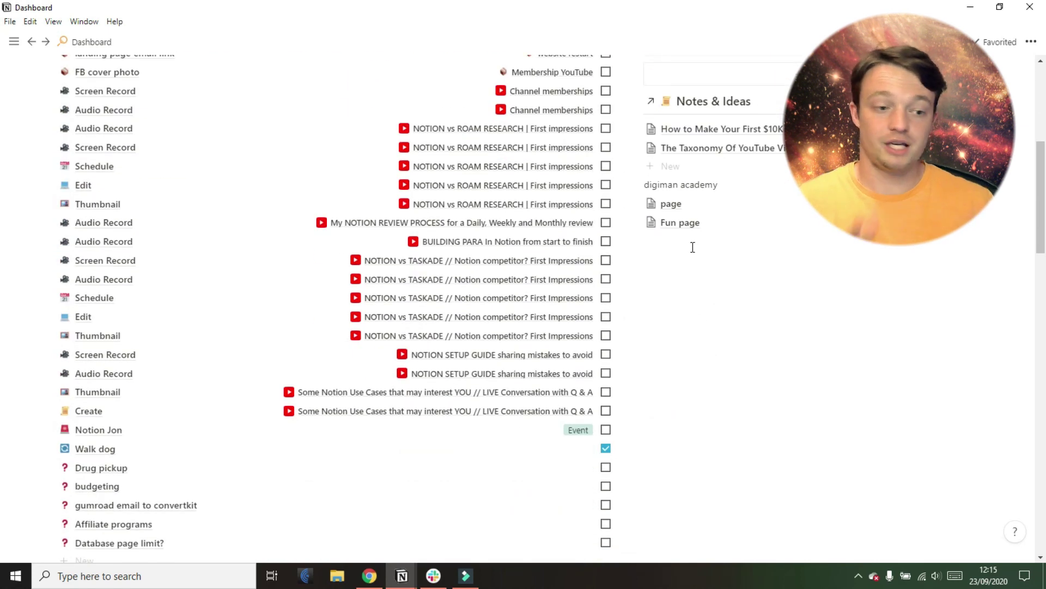
click(692, 247)
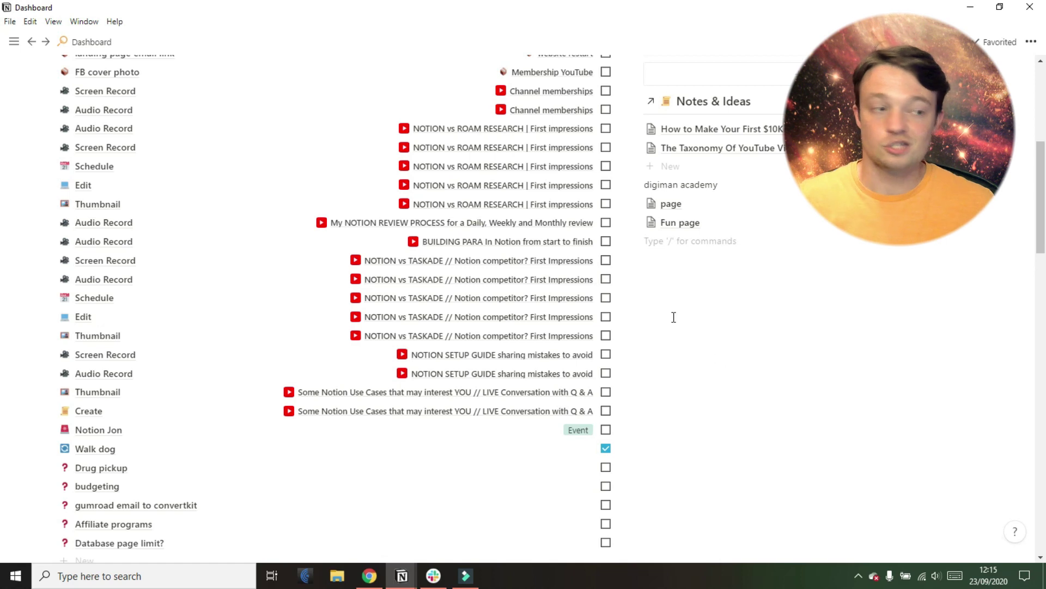
scroll(719, 331, down, 4)
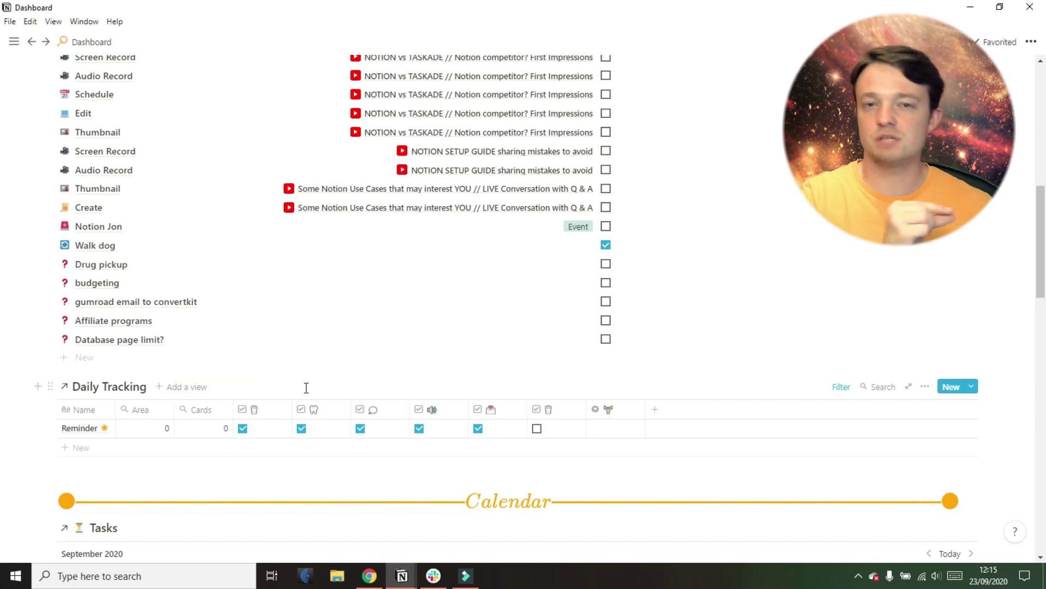
Check the Daily Tracking table's filters, then reopen the Fun page from Notes & Ideas
click(838, 388)
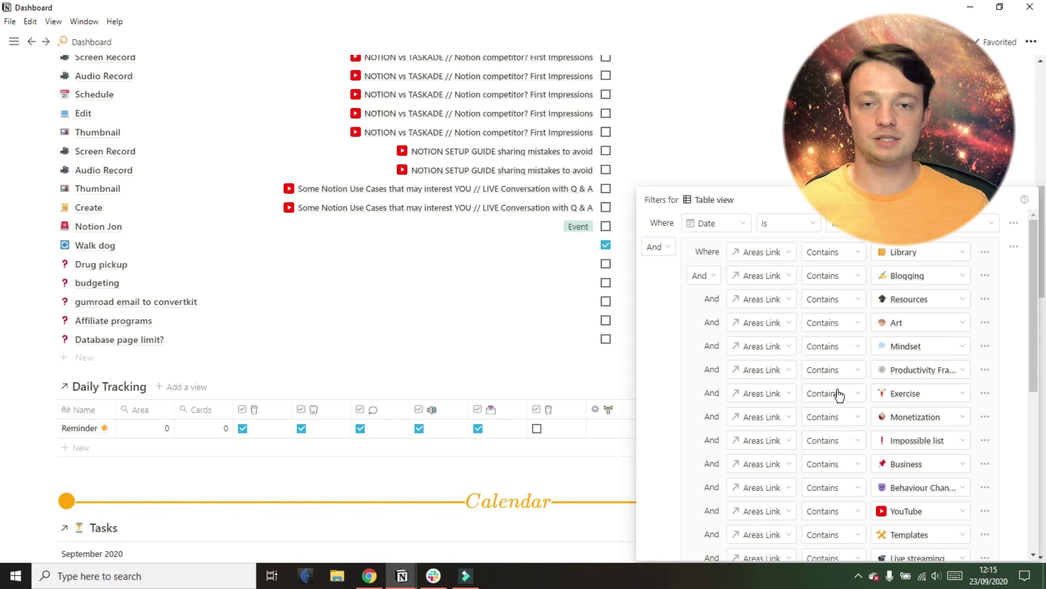
scroll(835, 331, down, 5)
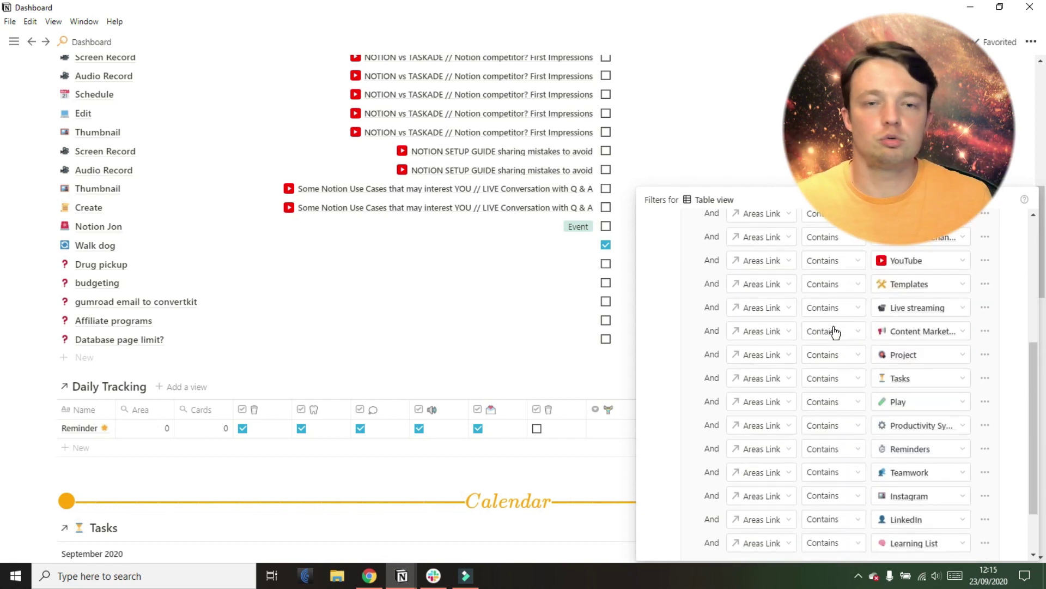
scroll(834, 331, down, 3)
scroll(835, 327, up, 8)
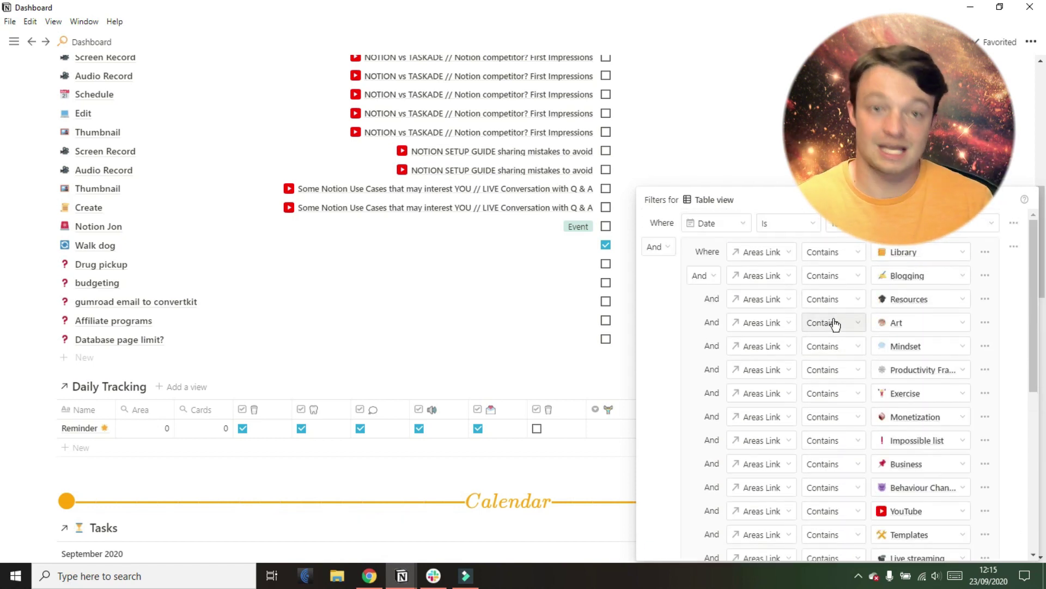
key(Escape)
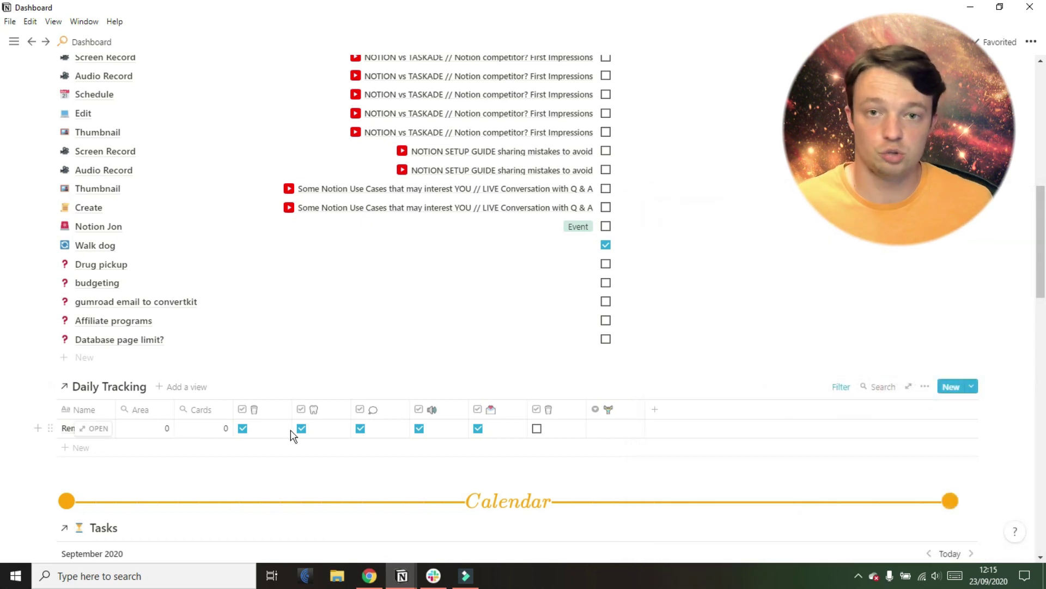
scroll(293, 436, down, 5)
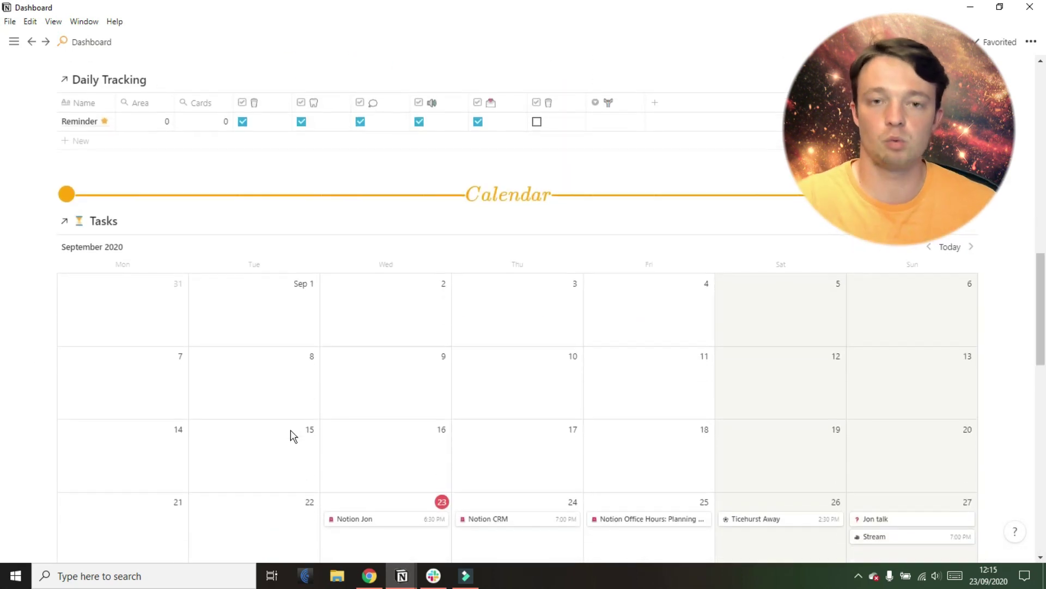
scroll(292, 436, up, 4)
scroll(293, 436, up, 10)
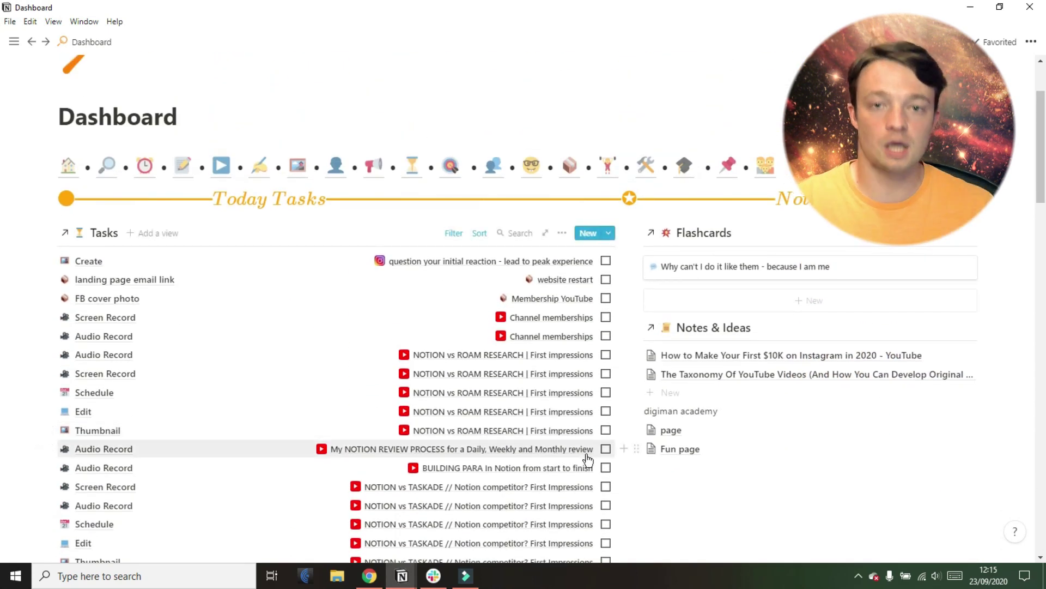
click(687, 456)
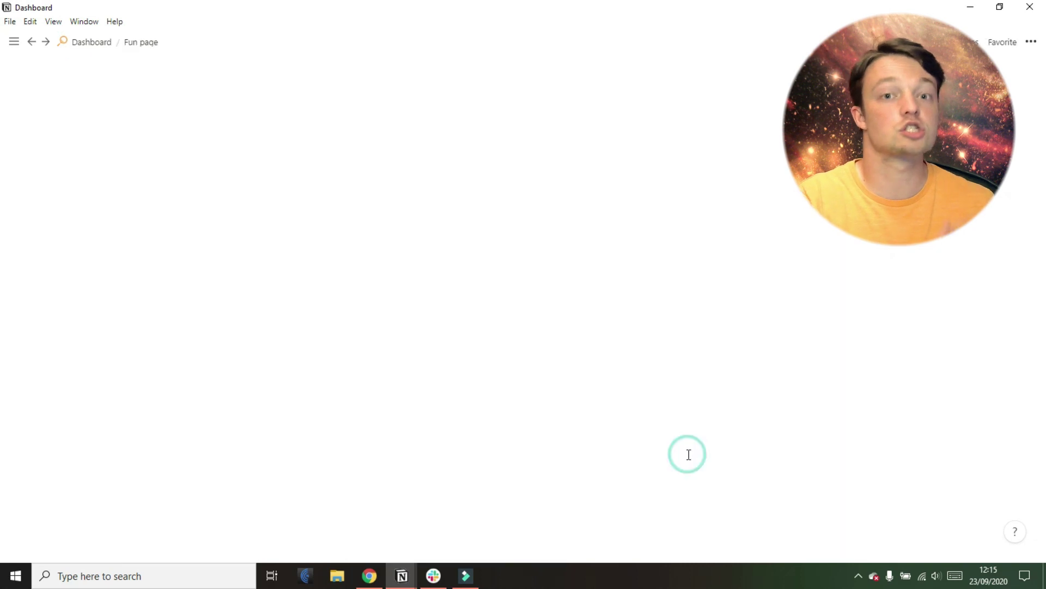